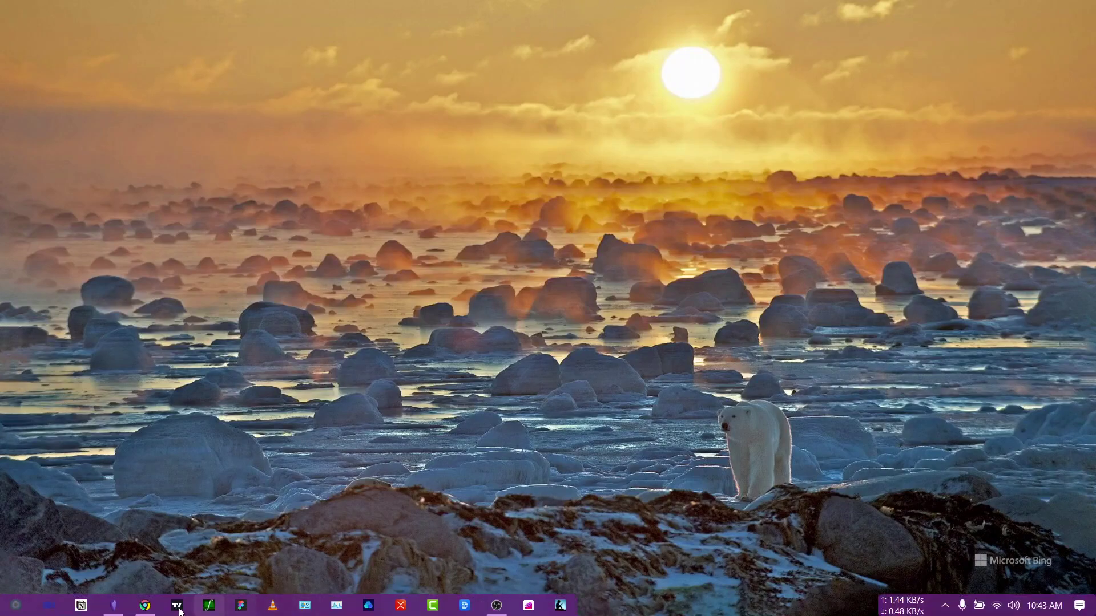
# Step: Restore the Chrome window showing the Obsidian 1.0 download page
pyautogui.click(145, 609)
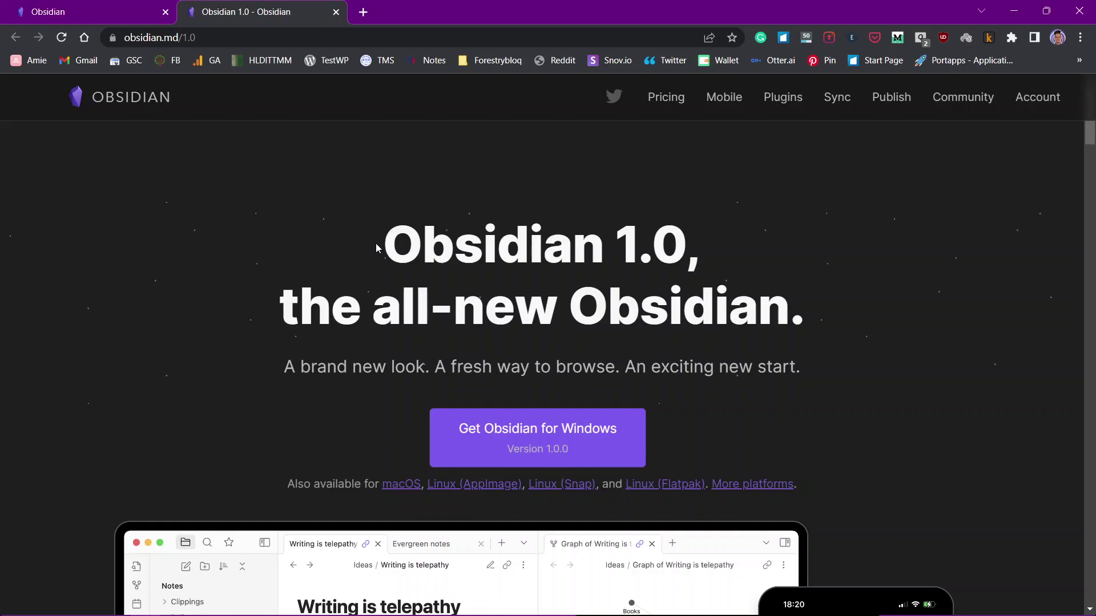
# Step: Highlight the main headline and the 'An exciting new start' heading while reading down
pyautogui.moveTo(376, 243); pyautogui.dragTo(384, 322)
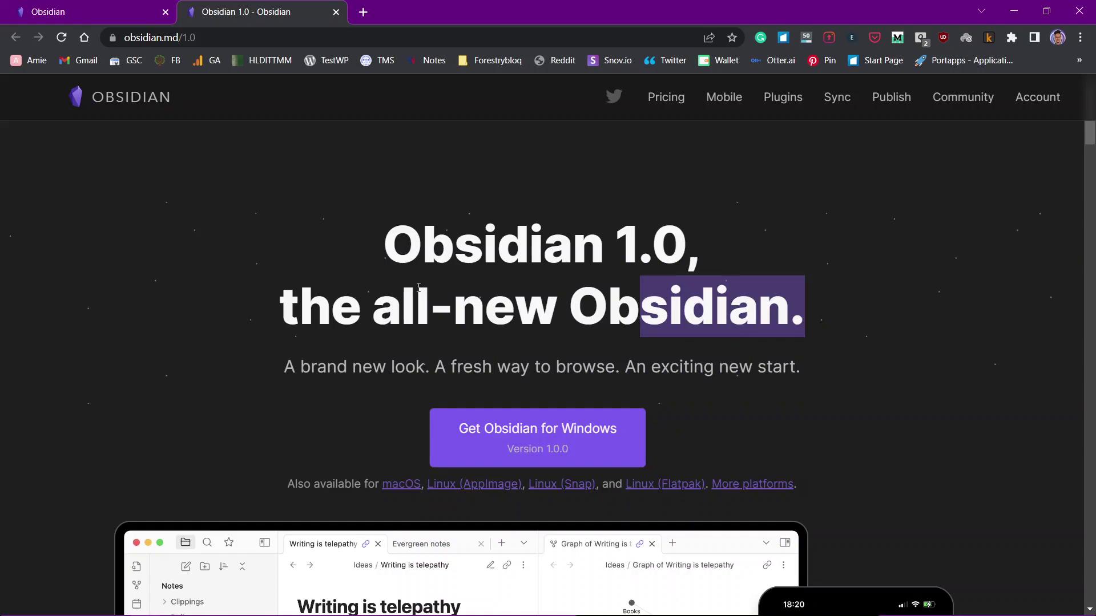
pyautogui.scroll(-15, 419, 288)
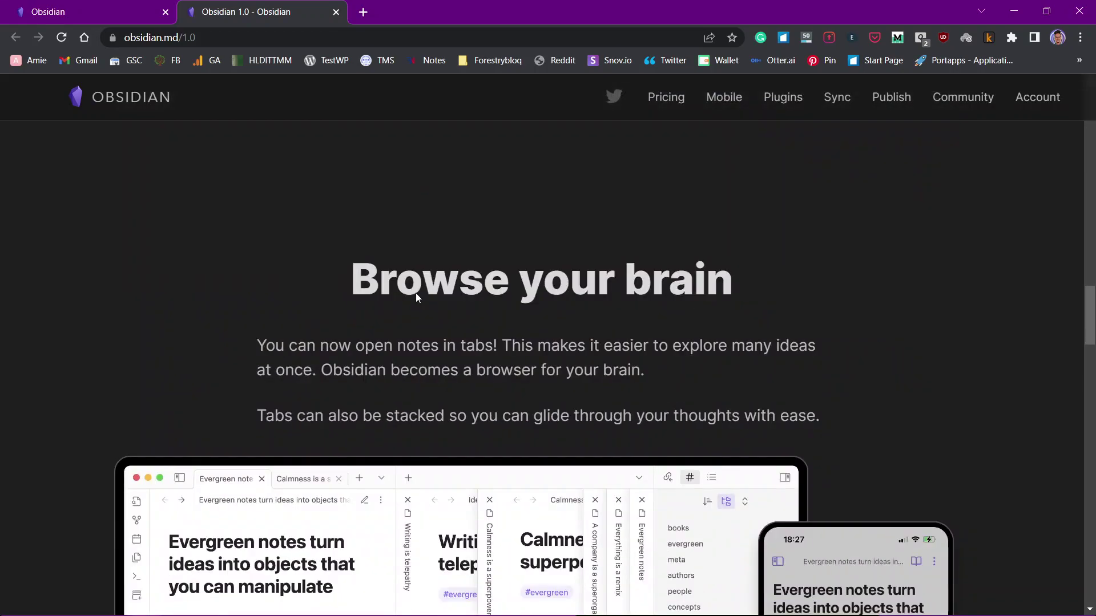
pyautogui.scroll(-15, 415, 293)
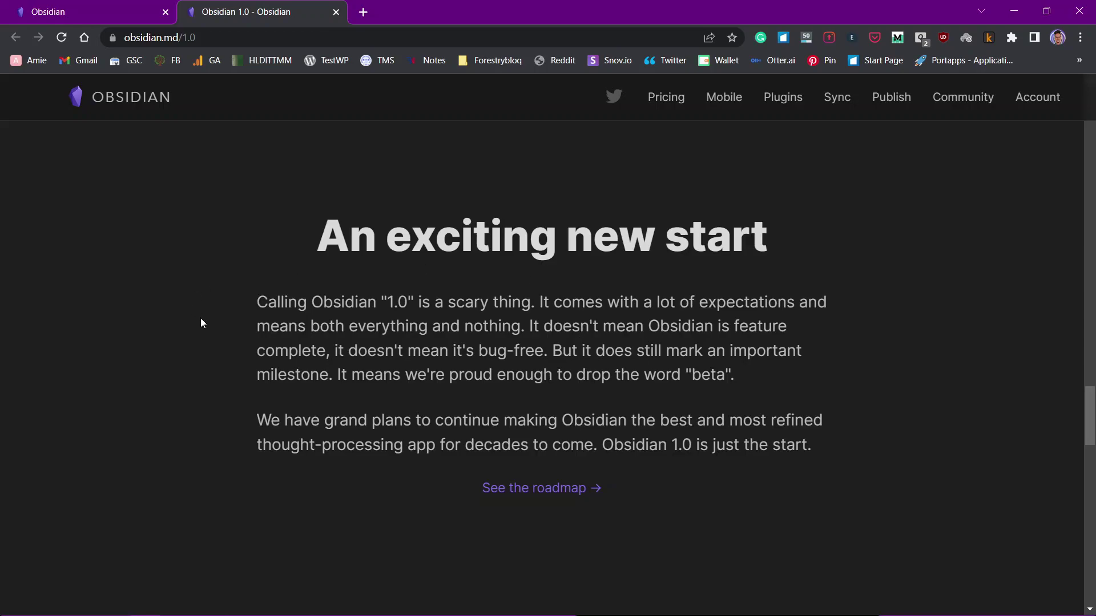
pyautogui.moveTo(314, 250); pyautogui.dragTo(747, 231)
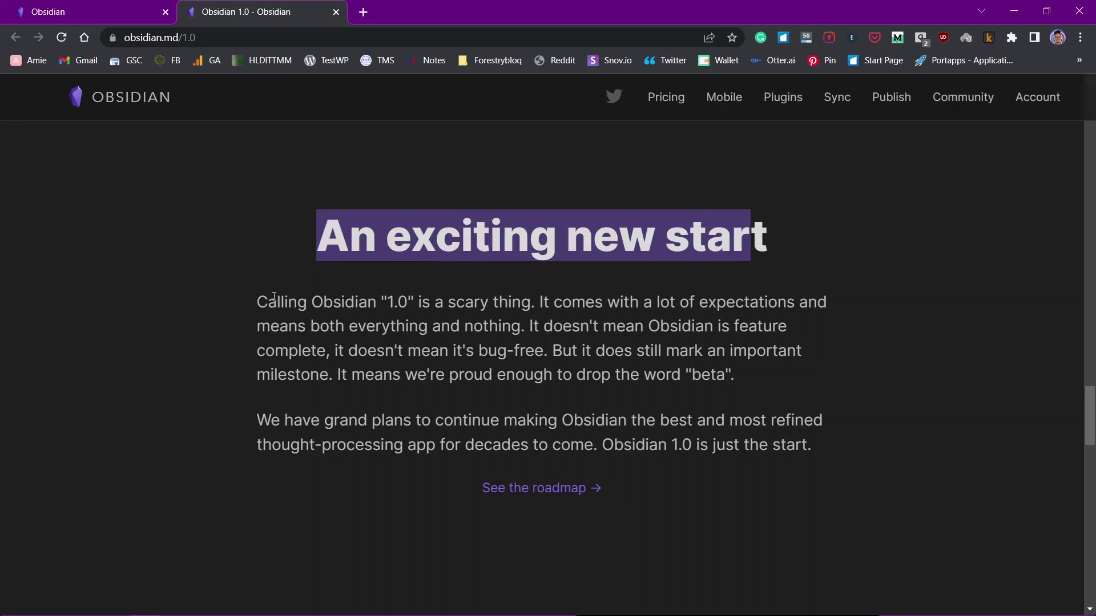
pyautogui.click(645, 364)
# Step: Highlight the lines about dropping 'beta' and making Obsidian the best, then minimize Chrome
pyautogui.scroll(-1, 646, 363)
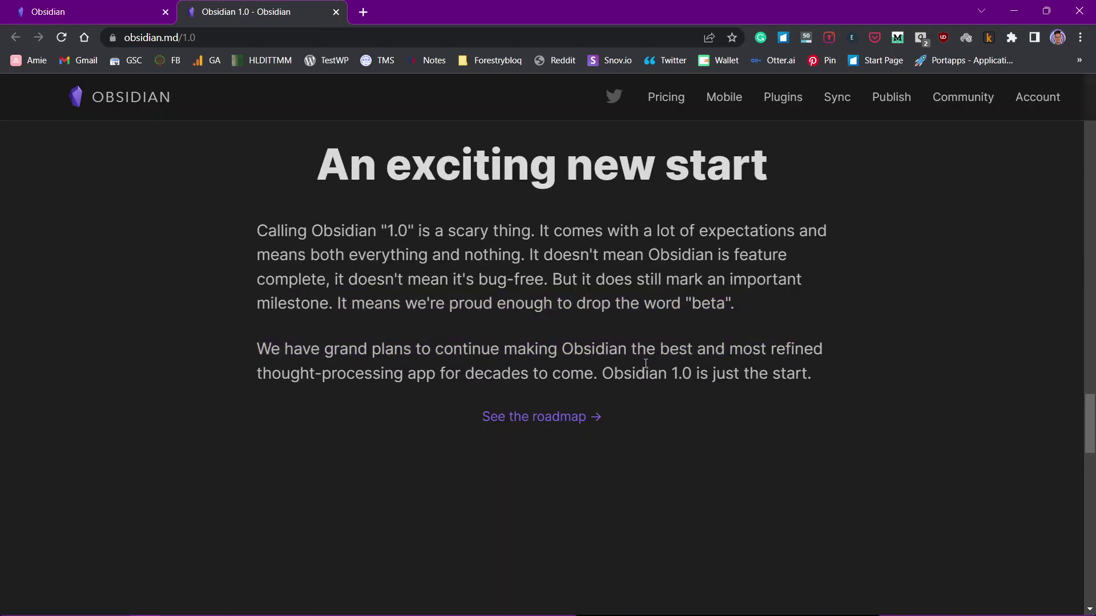
pyautogui.moveTo(377, 307); pyautogui.dragTo(735, 319)
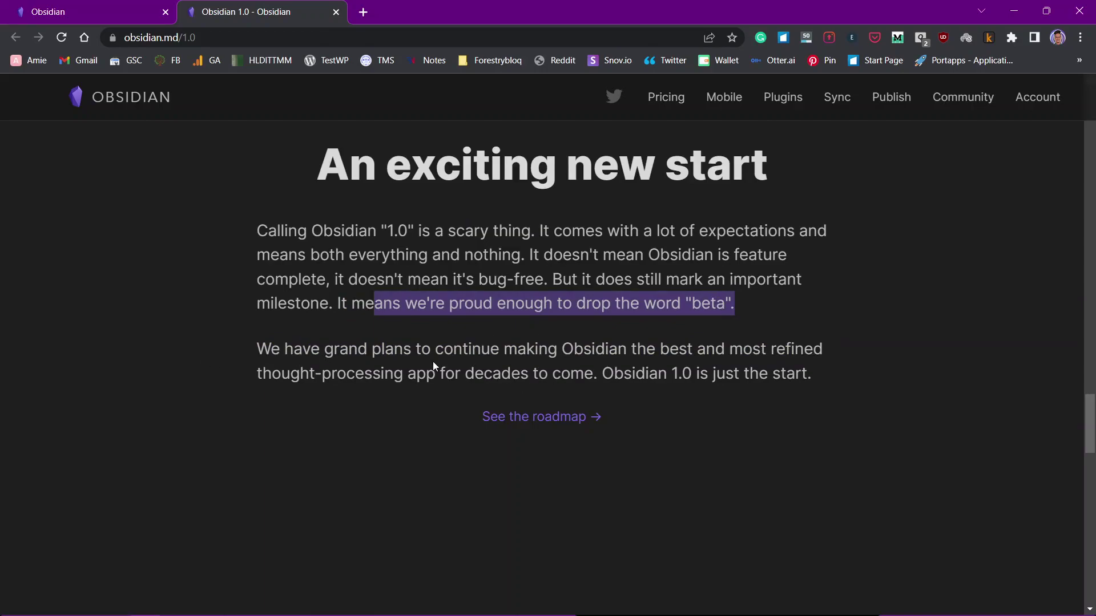
pyautogui.moveTo(504, 350); pyautogui.dragTo(691, 370)
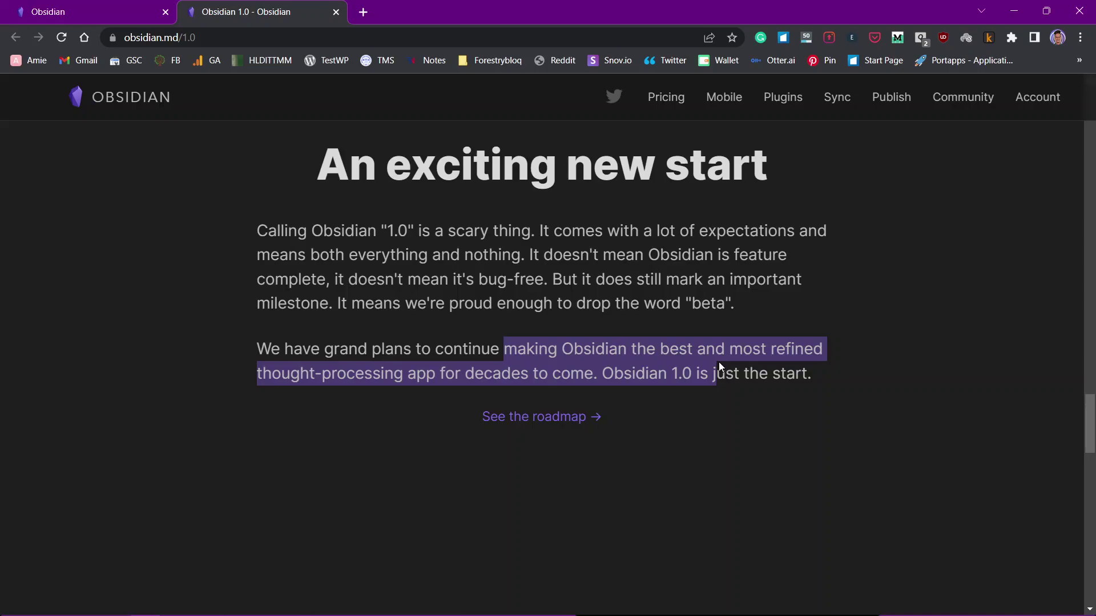
pyautogui.click(634, 370)
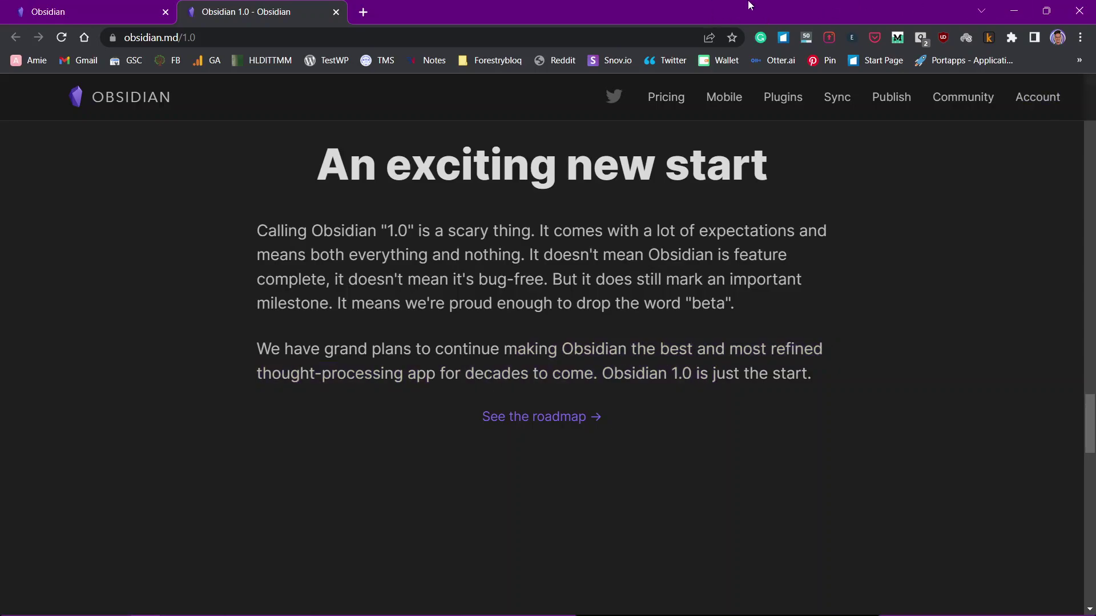
pyautogui.click(1013, 10)
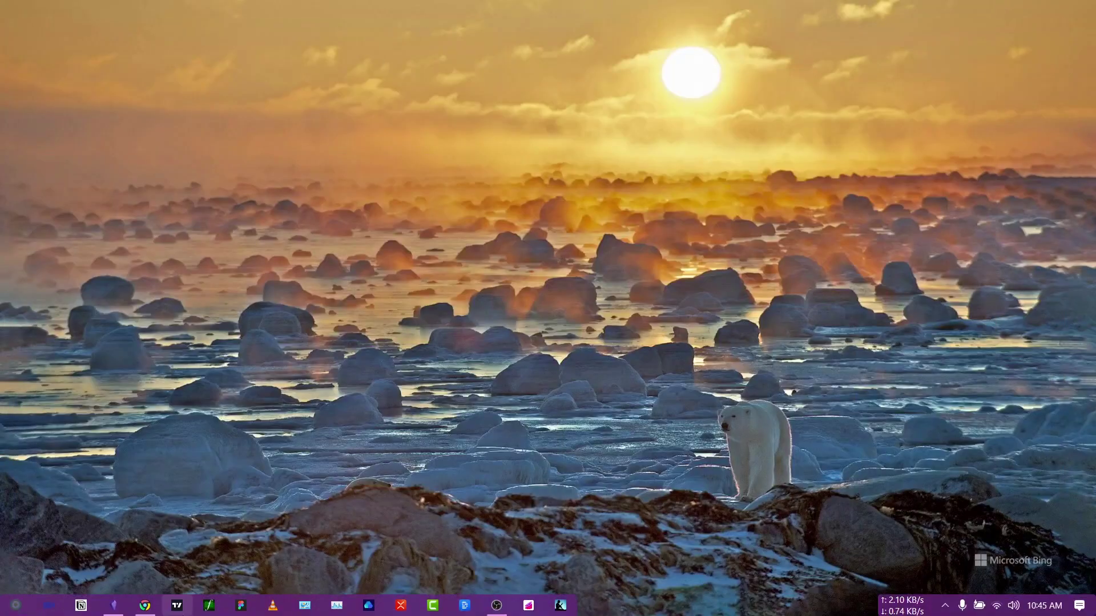
# Step: Switch to Obsidian and unstack the Dashboard tab into a normal tab
pyautogui.click(116, 606)
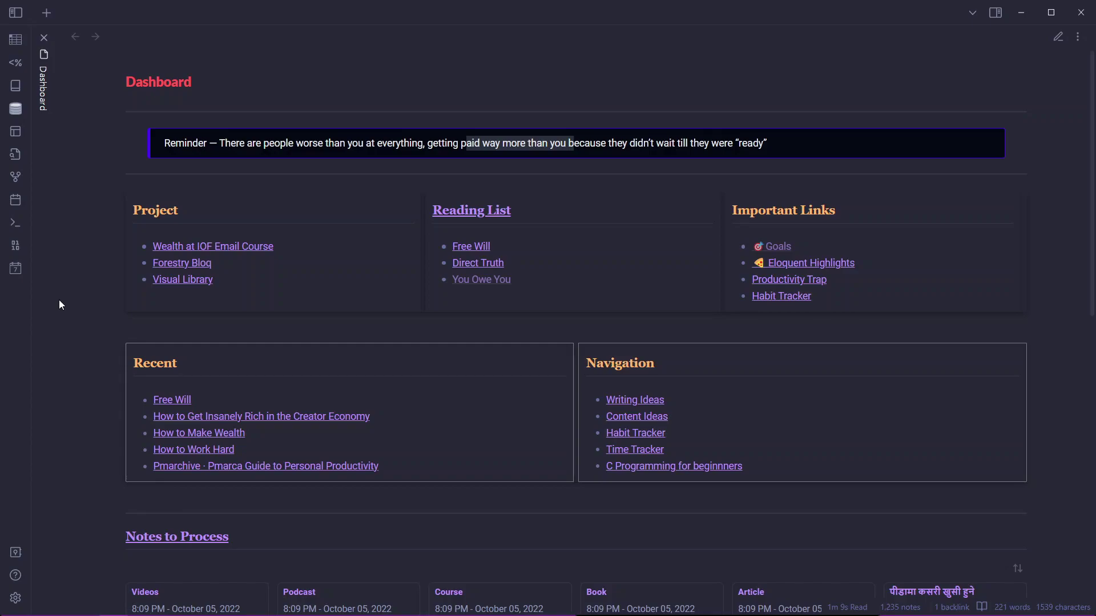
pyautogui.click(972, 12)
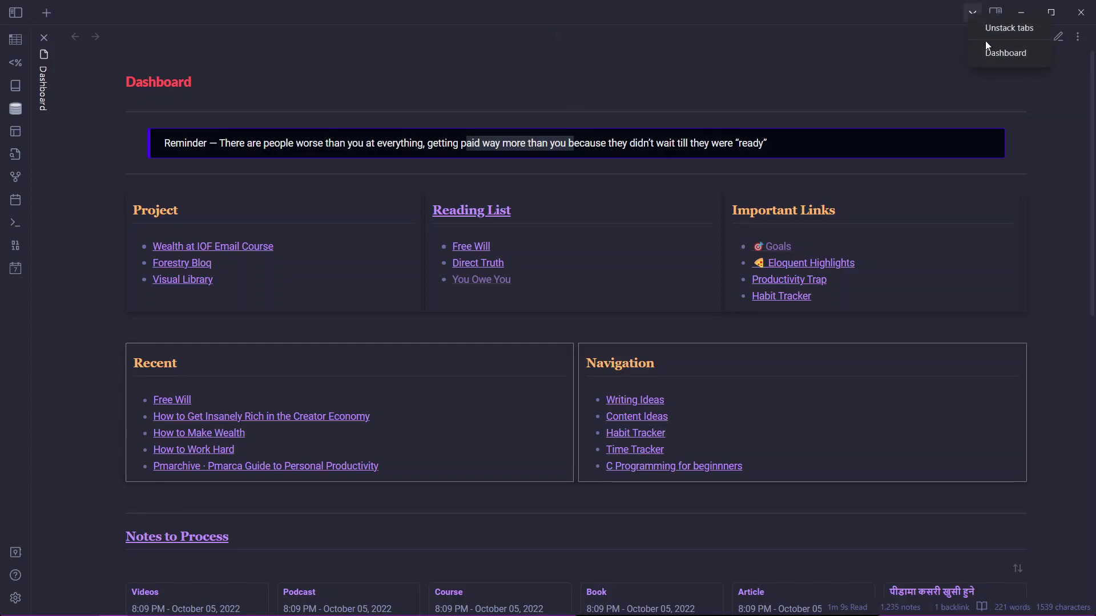
pyautogui.click(1008, 26)
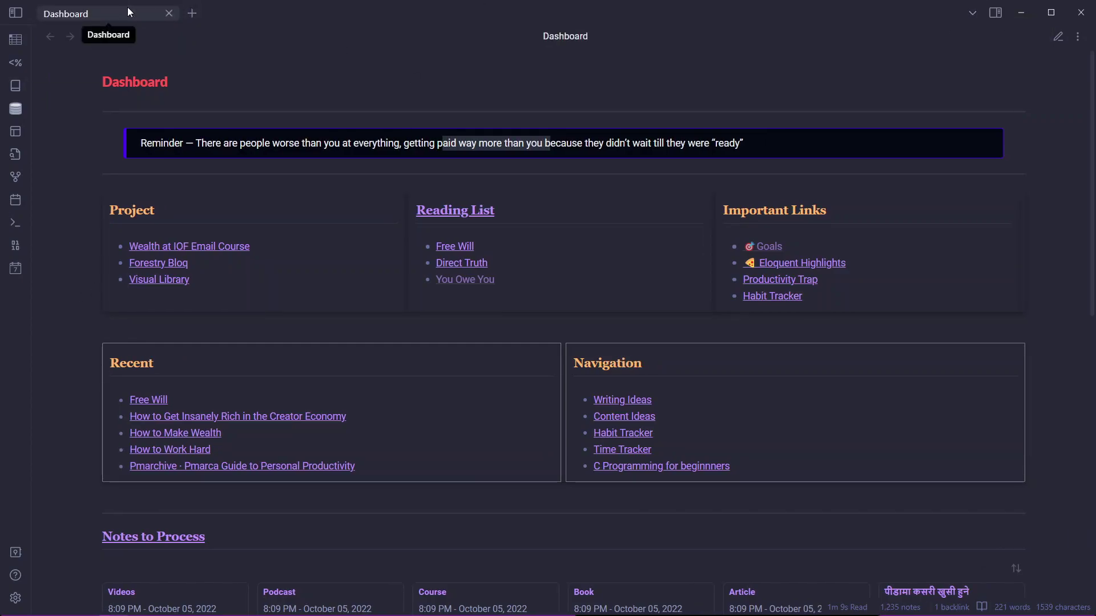
# Step: Open three new tabs, load the Reading List note in the last, then return to the second
pyautogui.click(190, 14)
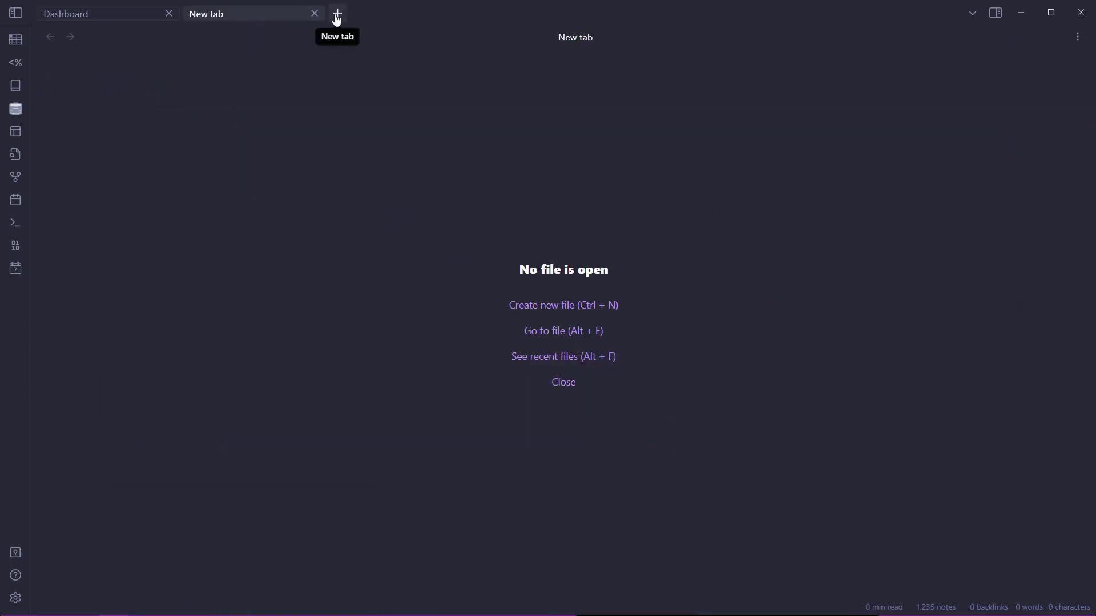
pyautogui.click(335, 14)
pyautogui.click(484, 14)
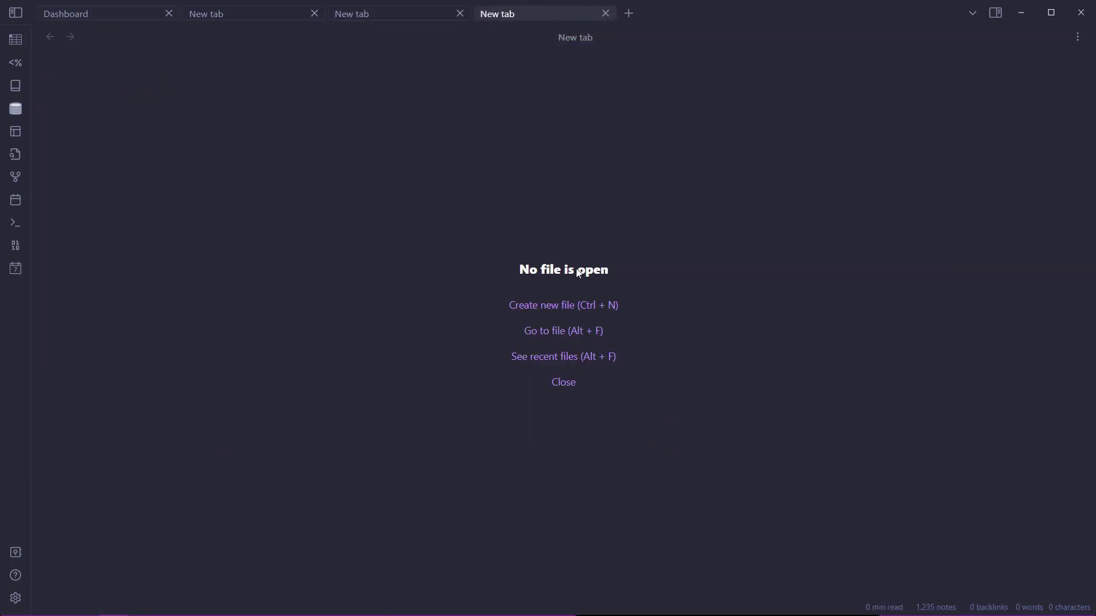
pyautogui.click(567, 343)
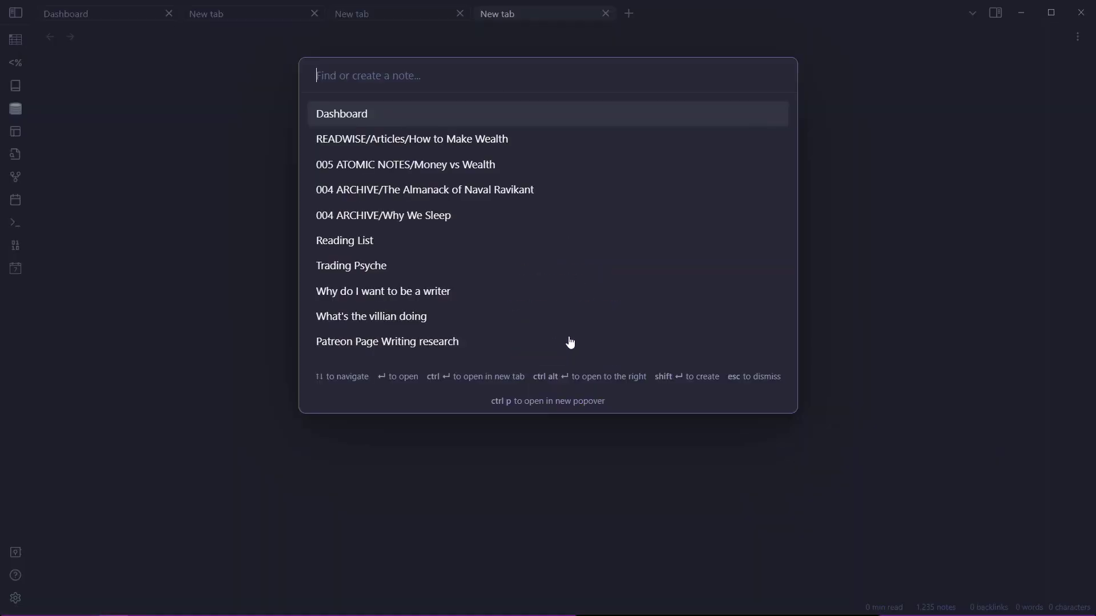
pyautogui.click(402, 244)
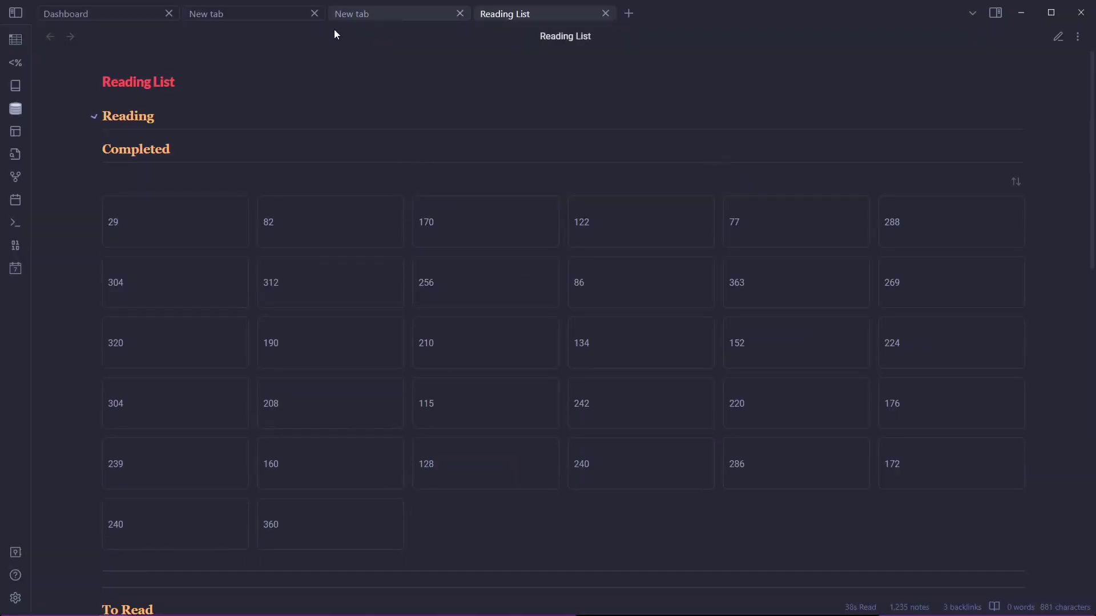
pyautogui.click(244, 19)
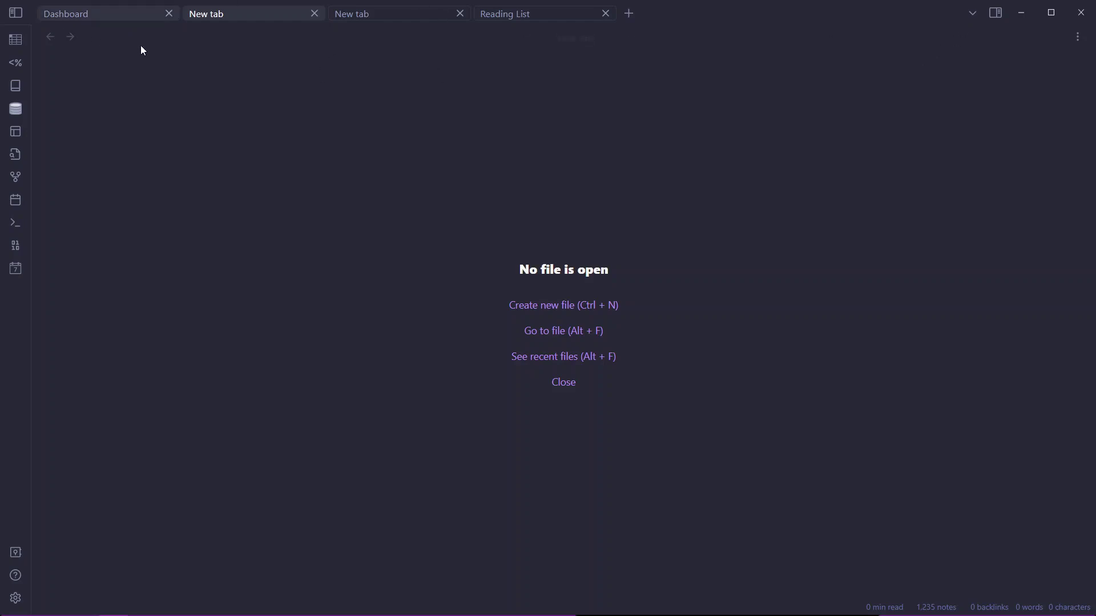
pyautogui.click(973, 13)
pyautogui.click(1011, 29)
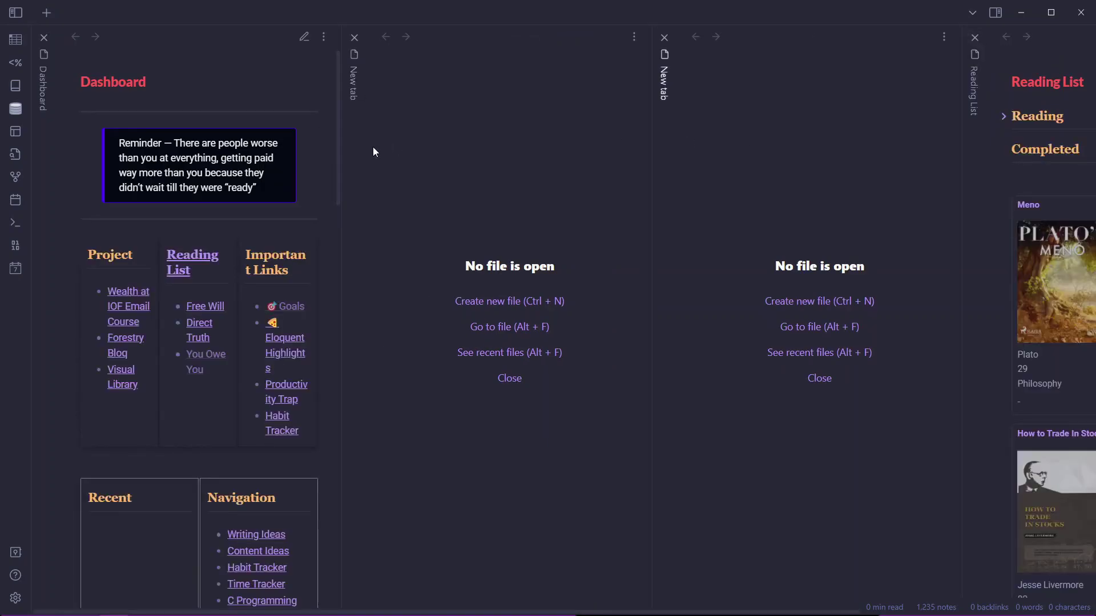
pyautogui.click(548, 160)
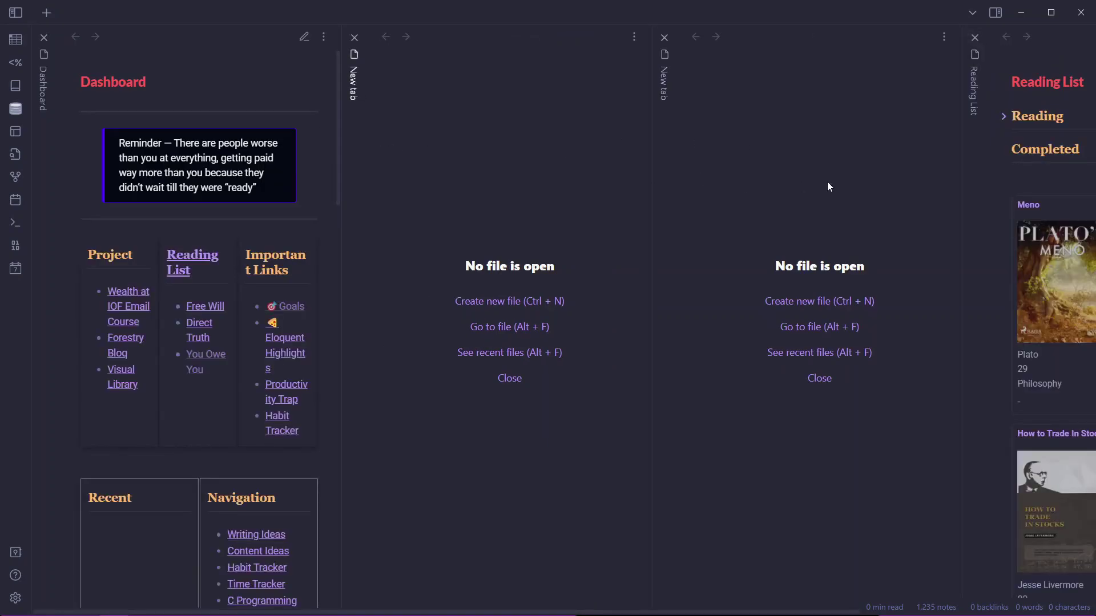
pyautogui.click(1026, 96)
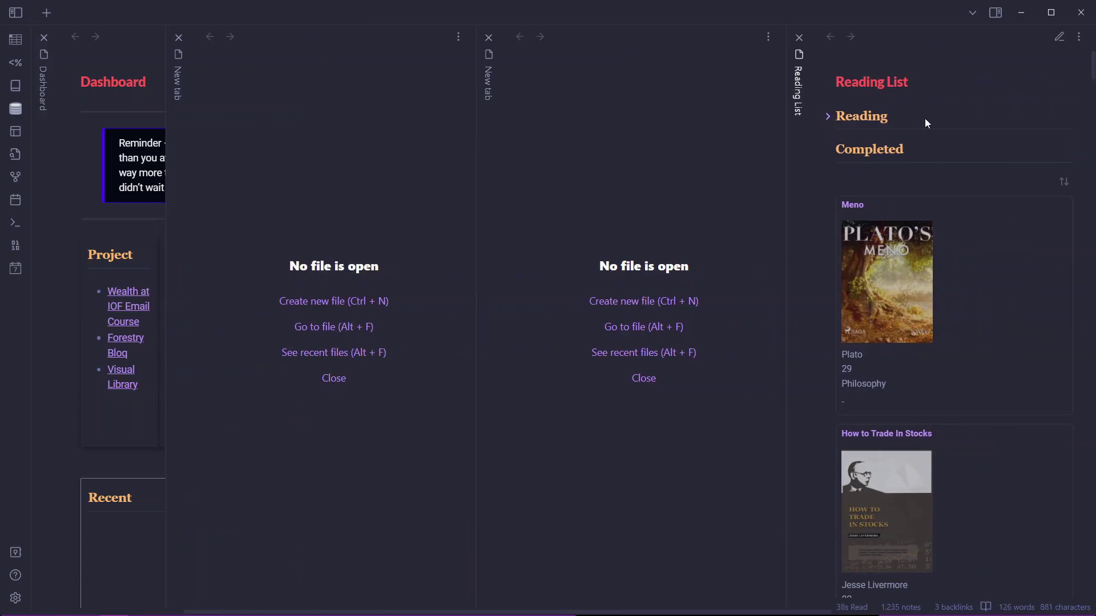
pyautogui.click(612, 191)
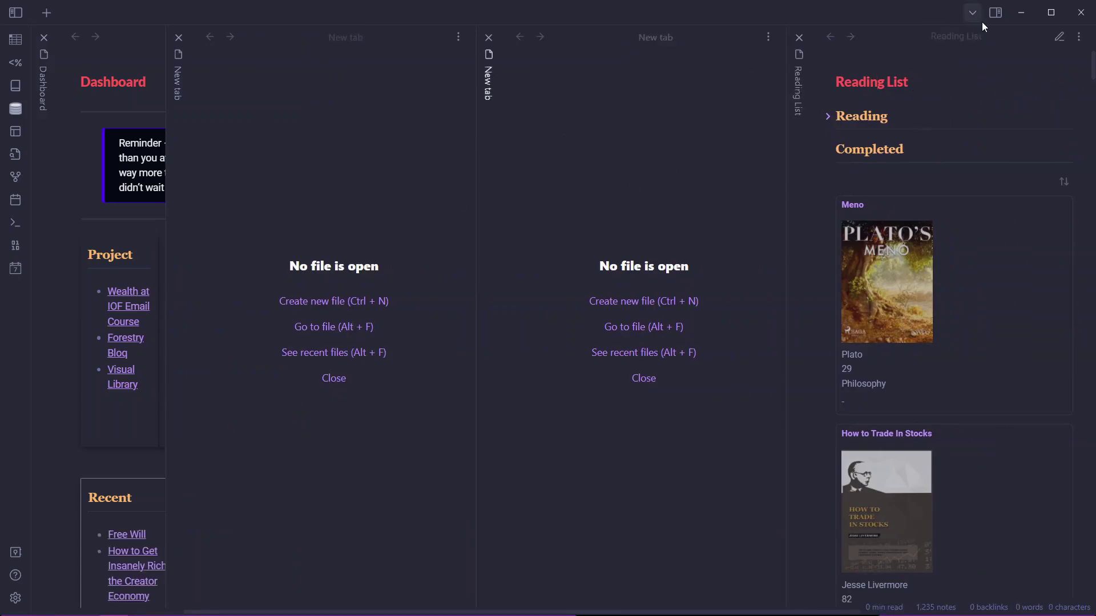
pyautogui.click(979, 16)
pyautogui.click(985, 32)
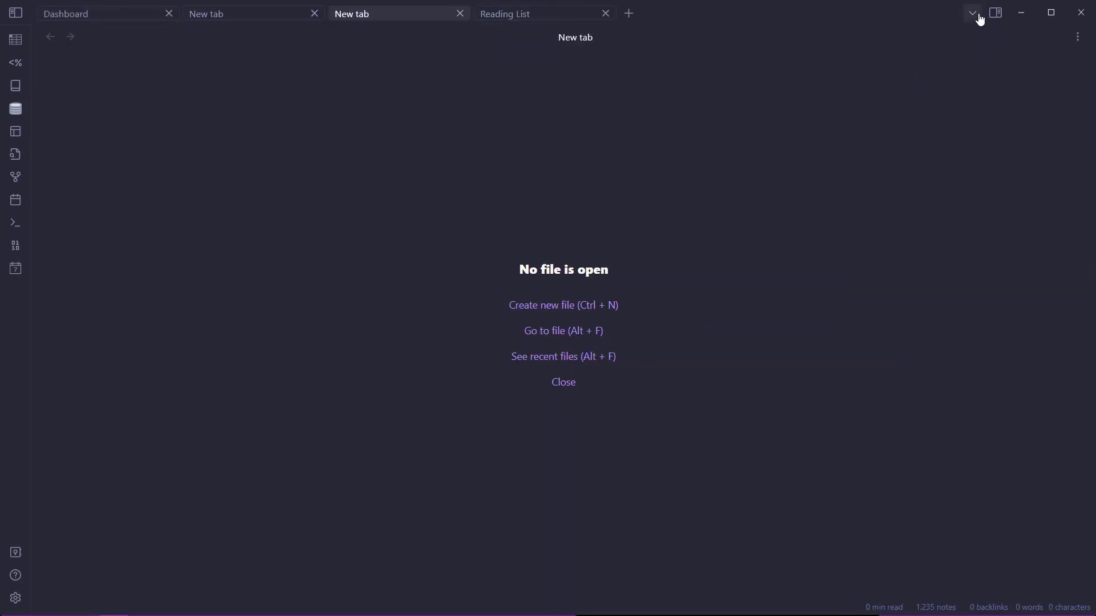
pyautogui.click(973, 14)
pyautogui.click(879, 56)
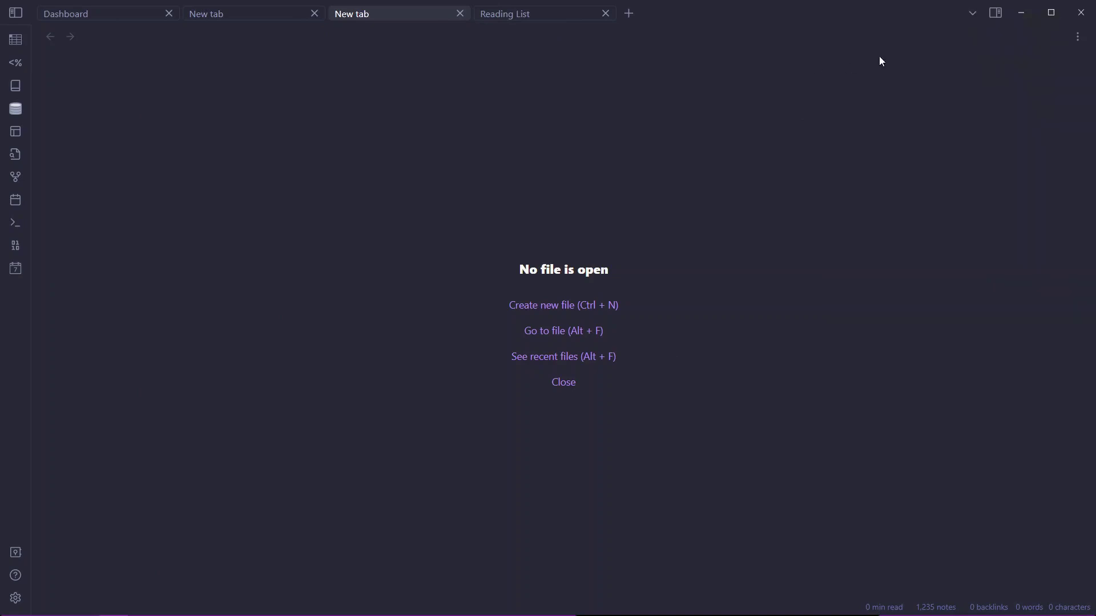
pyautogui.click(972, 13)
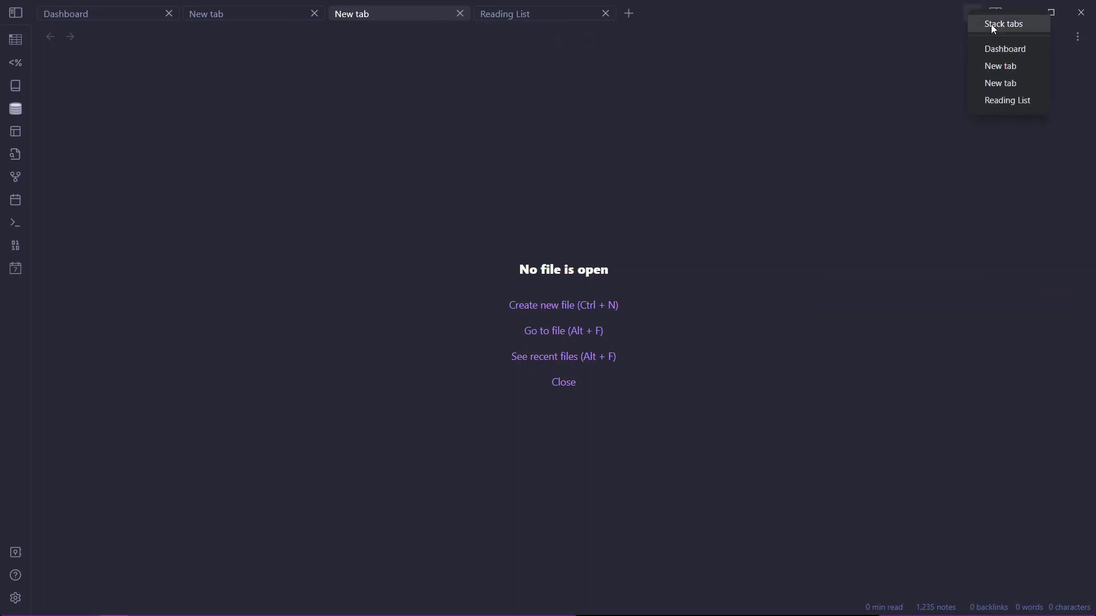
pyautogui.click(887, 54)
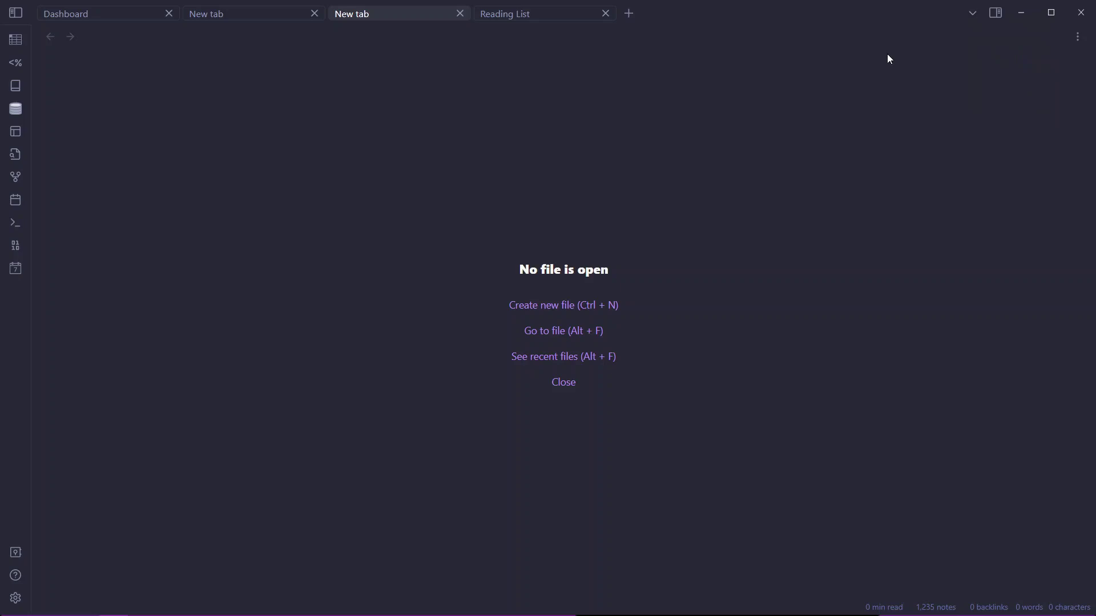
# Step: Toggle stacked tabs on and back off using the 'Toggle stacked tabs' command
pyautogui.hotkey('ctrl', 'p')
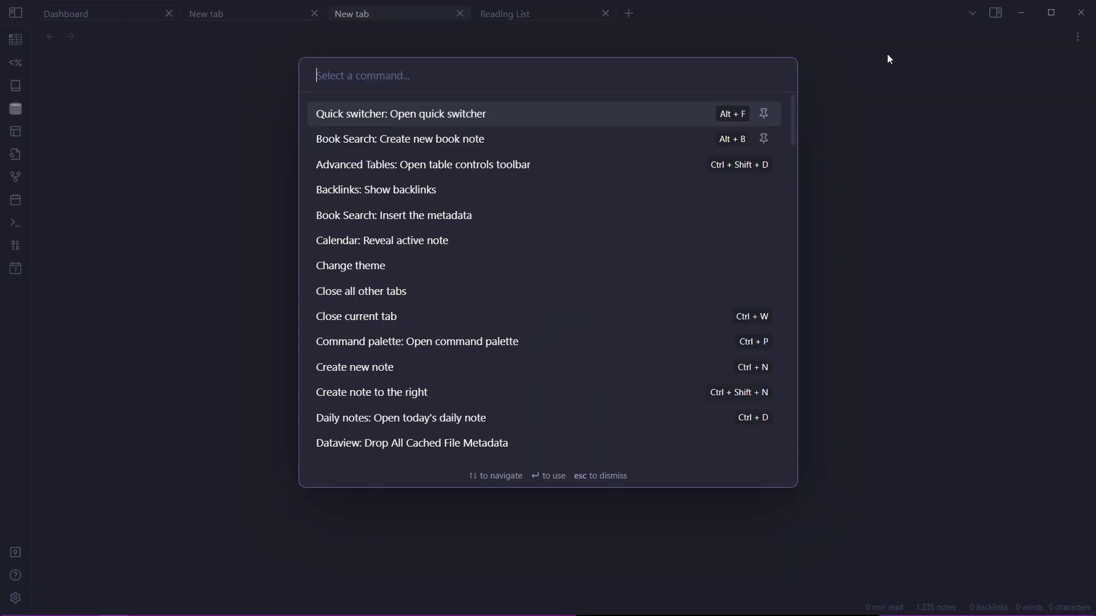
pyautogui.write('stack')
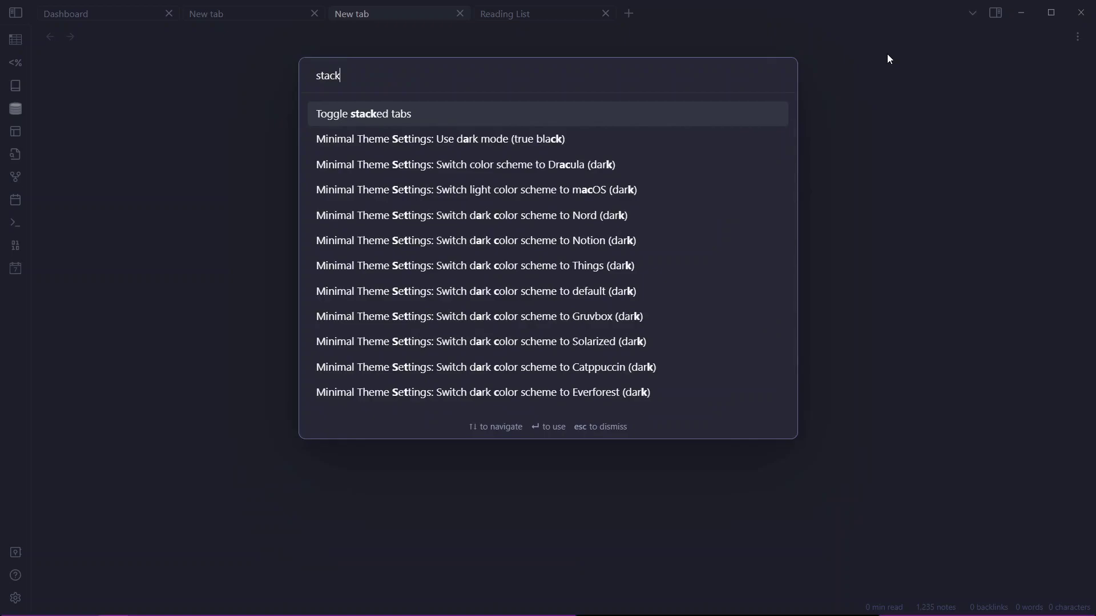
pyautogui.press('Return')
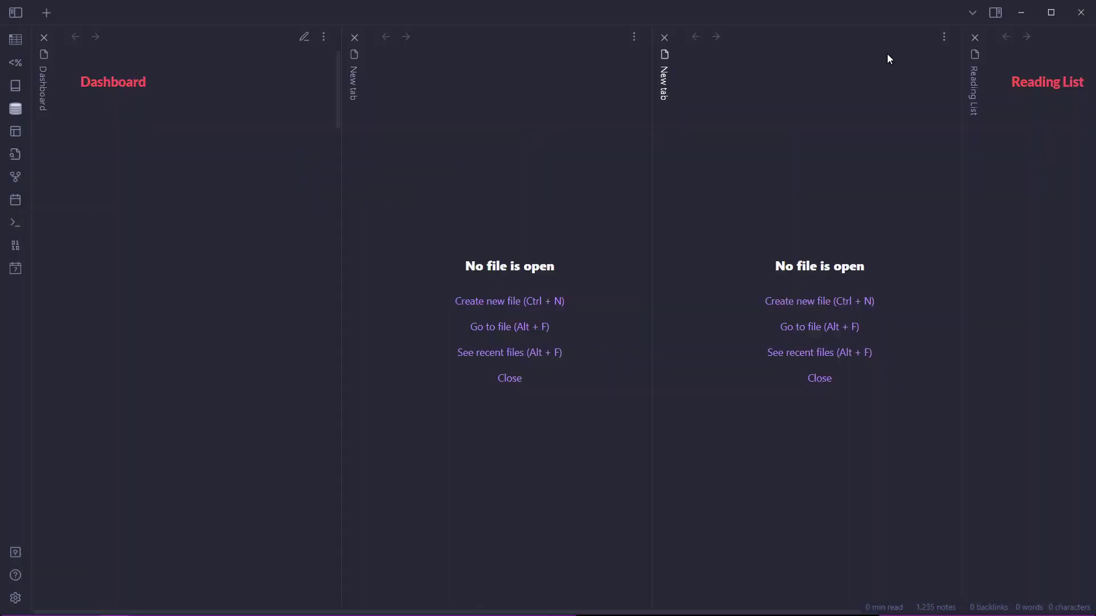
pyautogui.hotkey('ctrl', 'p')
pyautogui.write('st')
pyautogui.press('BackSpace')
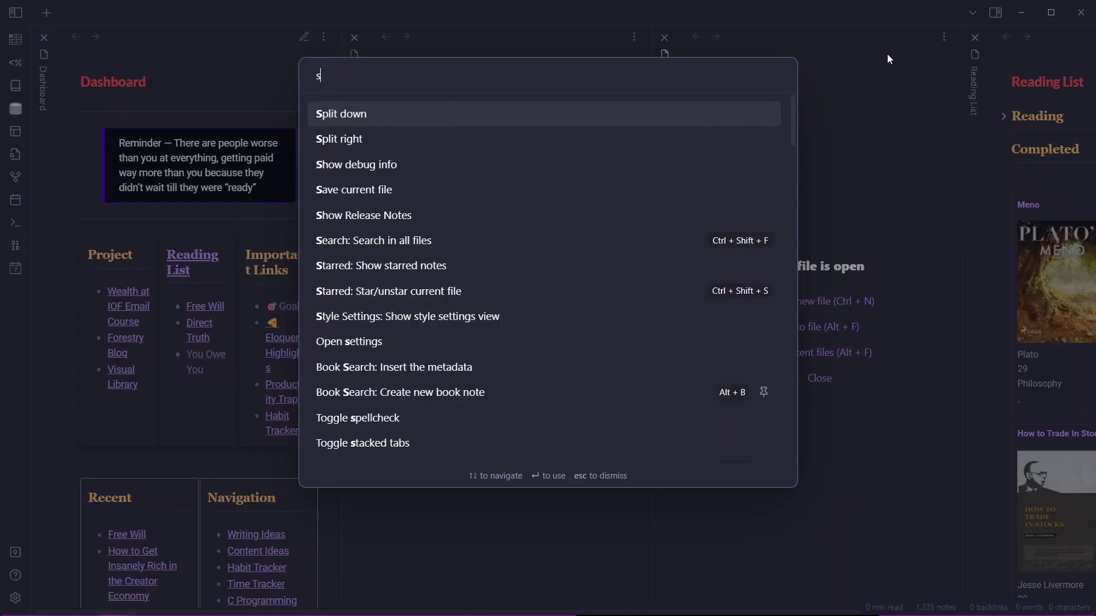
pyautogui.write('tacked')
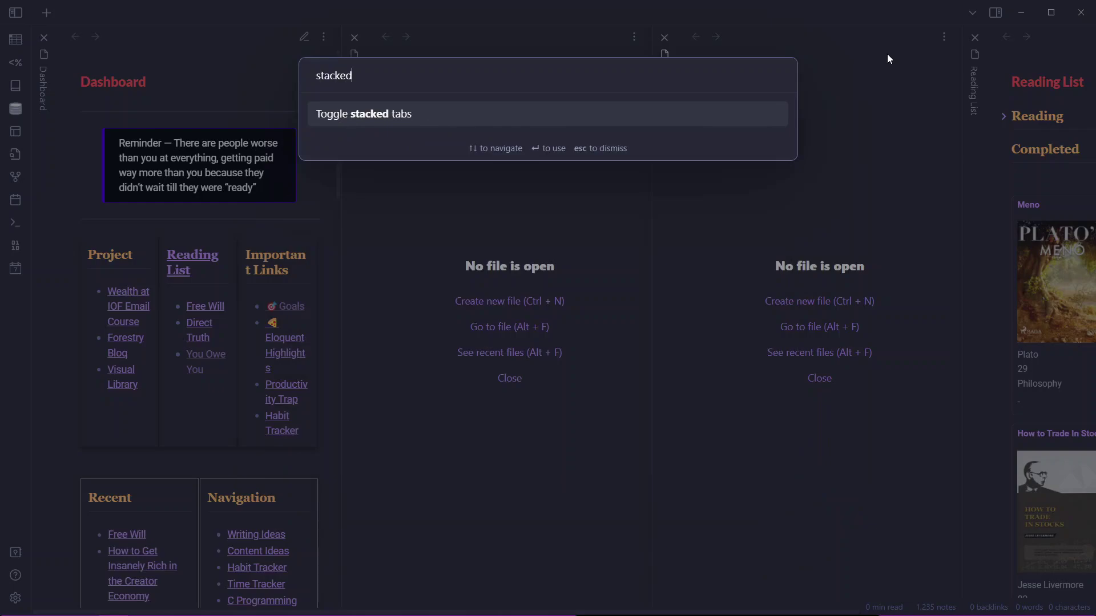
pyautogui.press('Return')
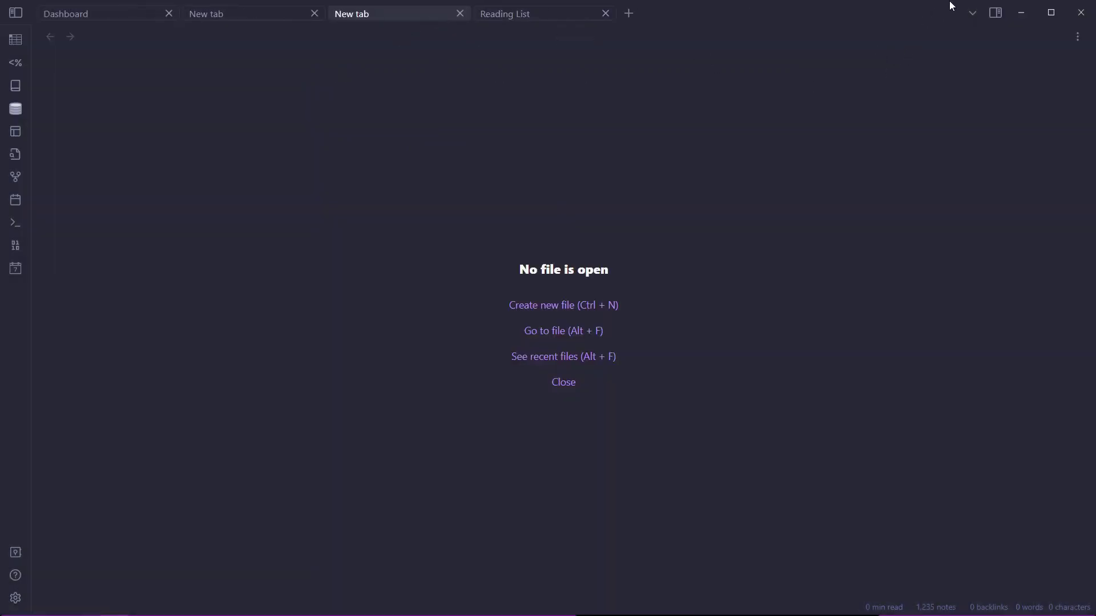
# Step: Choose Stack tabs from the tab list and focus the first empty pane
pyautogui.click(970, 13)
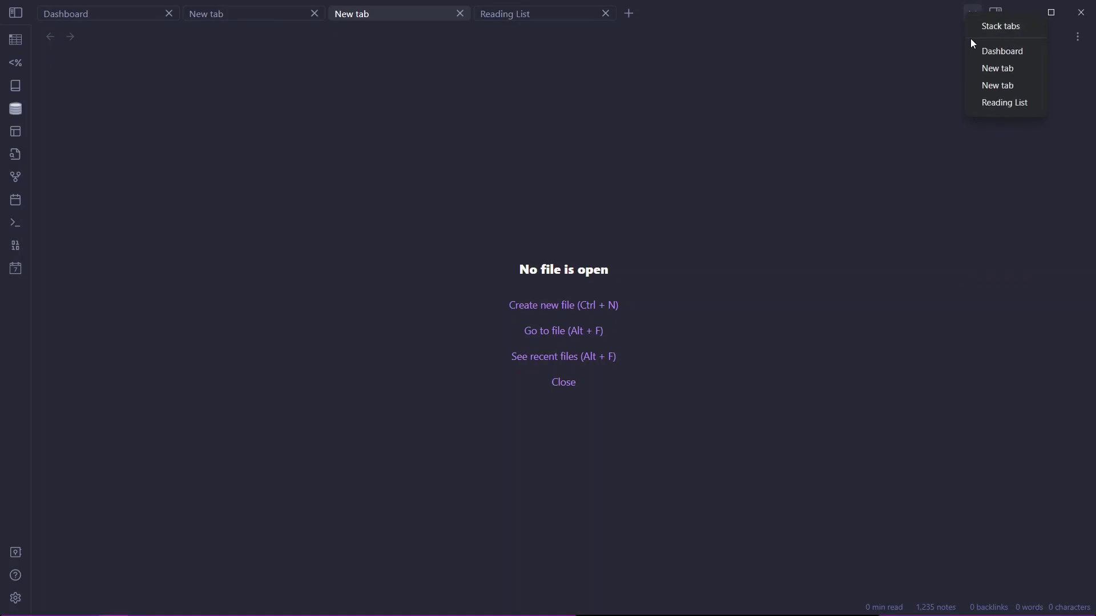
pyautogui.click(1004, 33)
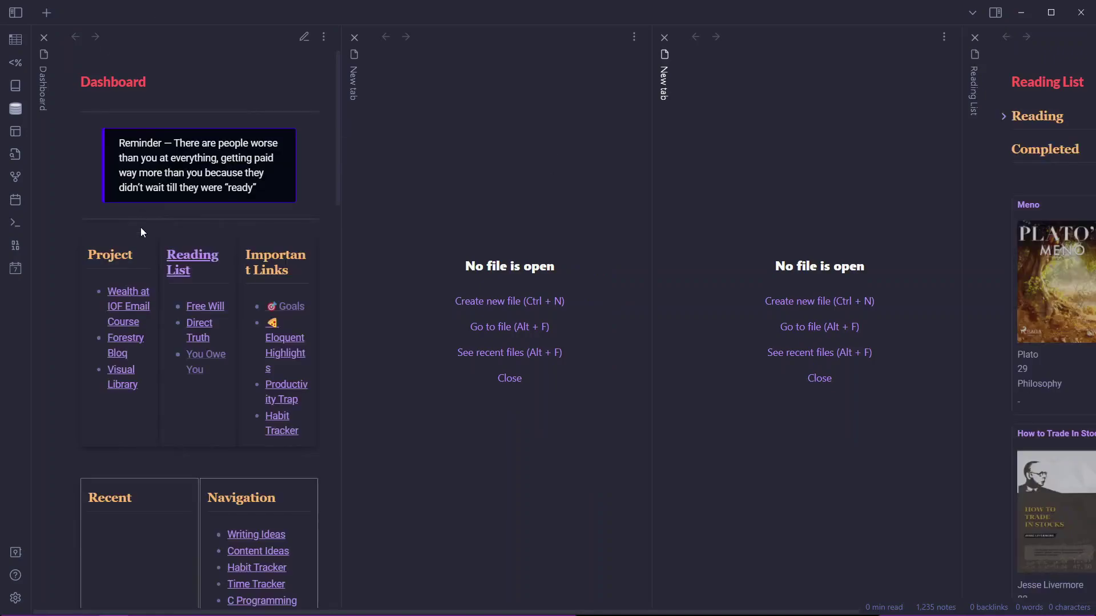
pyautogui.click(406, 160)
# Step: Close the empty and Dashboard panes, then reopen Dashboard through the quick switcher
pyautogui.hotkey('ctrl', 'w')
pyautogui.hotkey('ctrl', 'w')
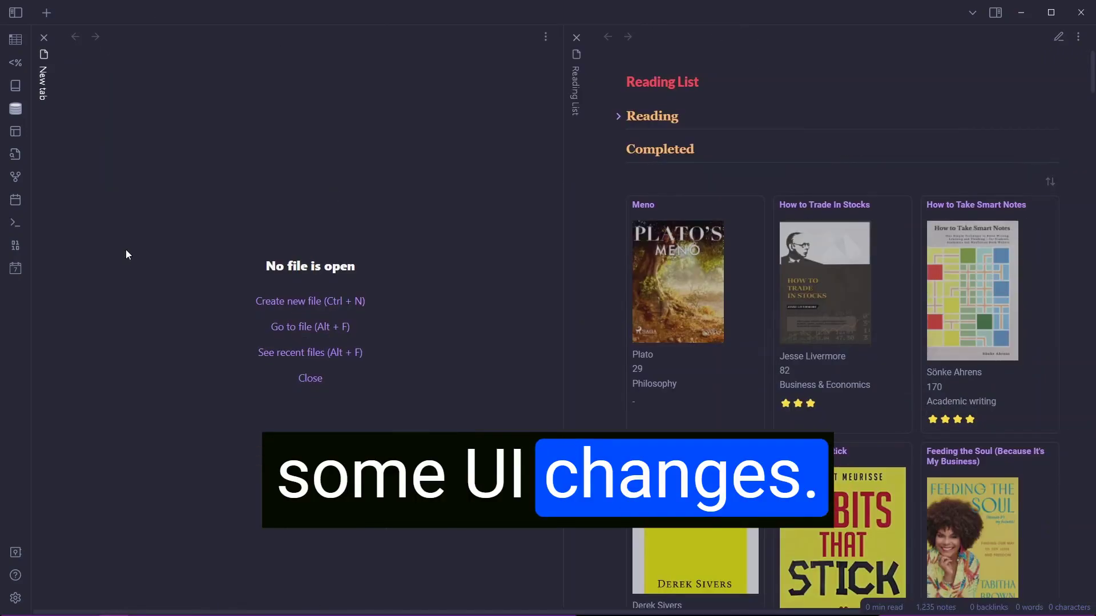
pyautogui.hotkey('ctrl', 'w')
pyautogui.hotkey('alt', 'f')
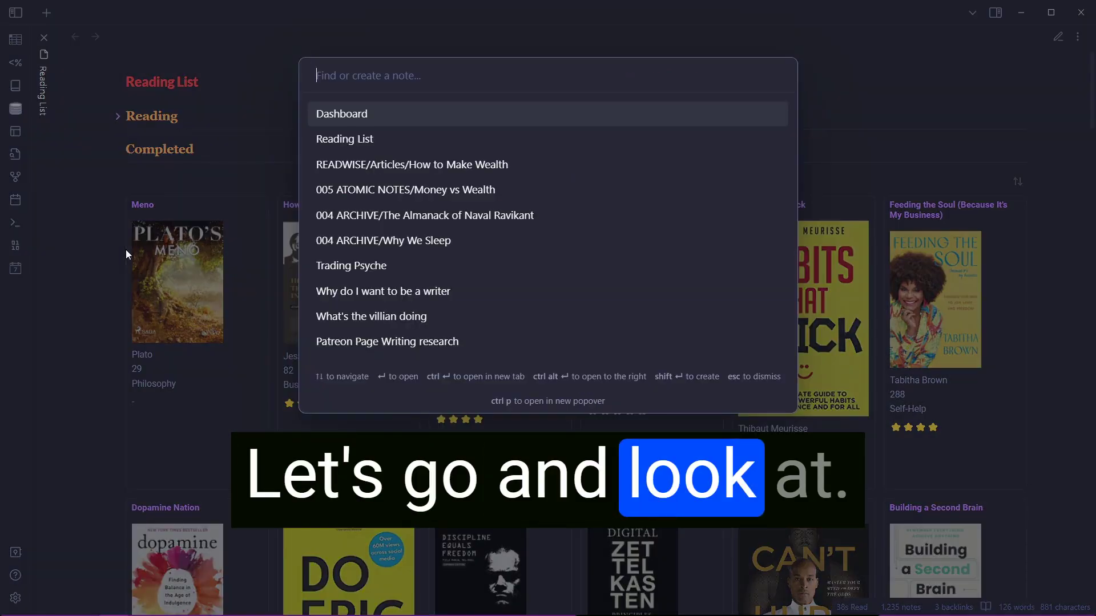
pyautogui.press('Return')
# Step: Open Settings on the Appearance page
pyautogui.hotkey('ctrl', ',')
pyautogui.click(227, 143)
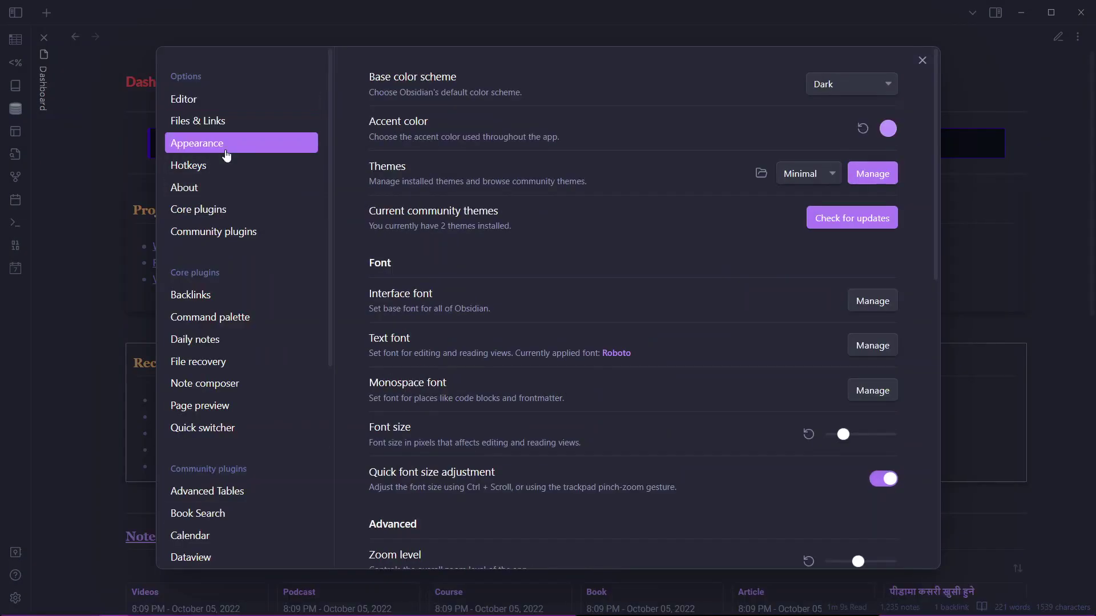
pyautogui.scroll(-8, 731, 506)
pyautogui.scroll(4, 685, 474)
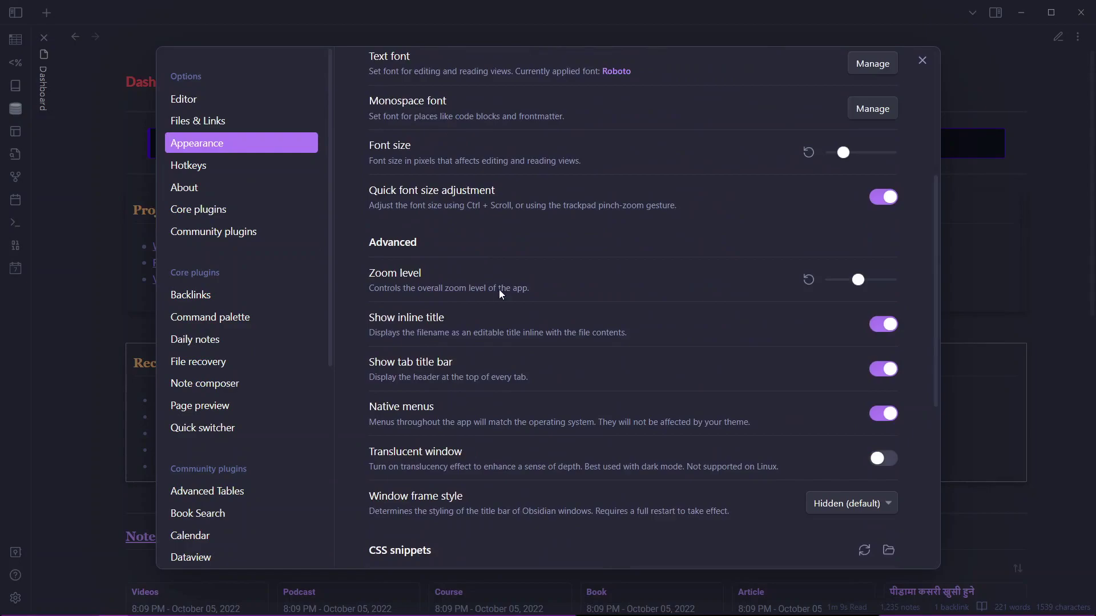
pyautogui.scroll(5, 499, 289)
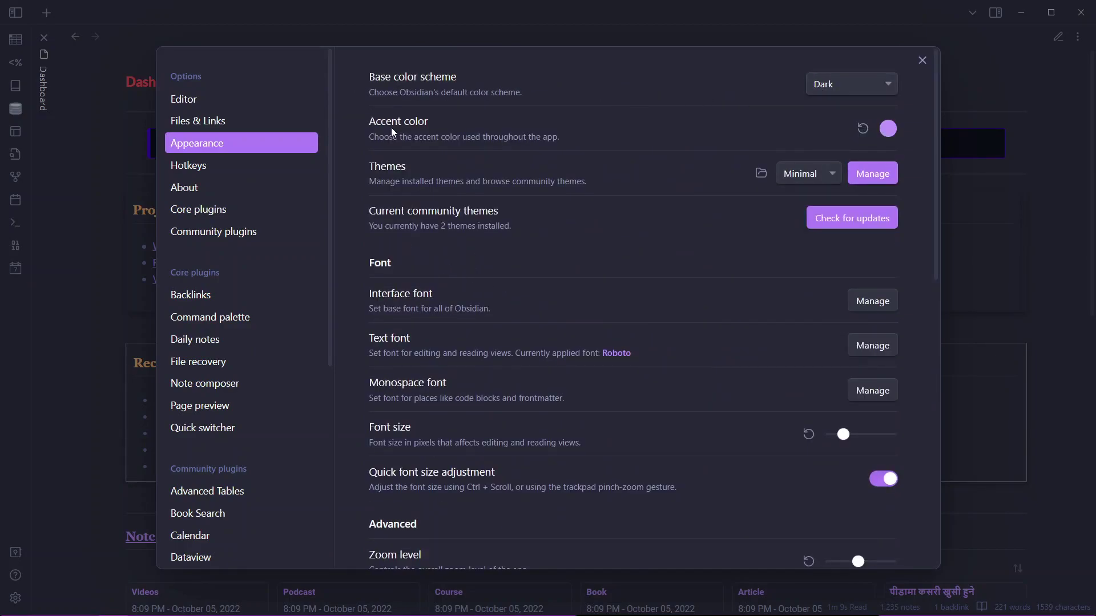
# Step: Try a magenta accent, then settle on orange (RGB 255, 123, 0) as the accent colour
pyautogui.click(888, 129)
pyautogui.moveTo(966, 253); pyautogui.dragTo(953, 256)
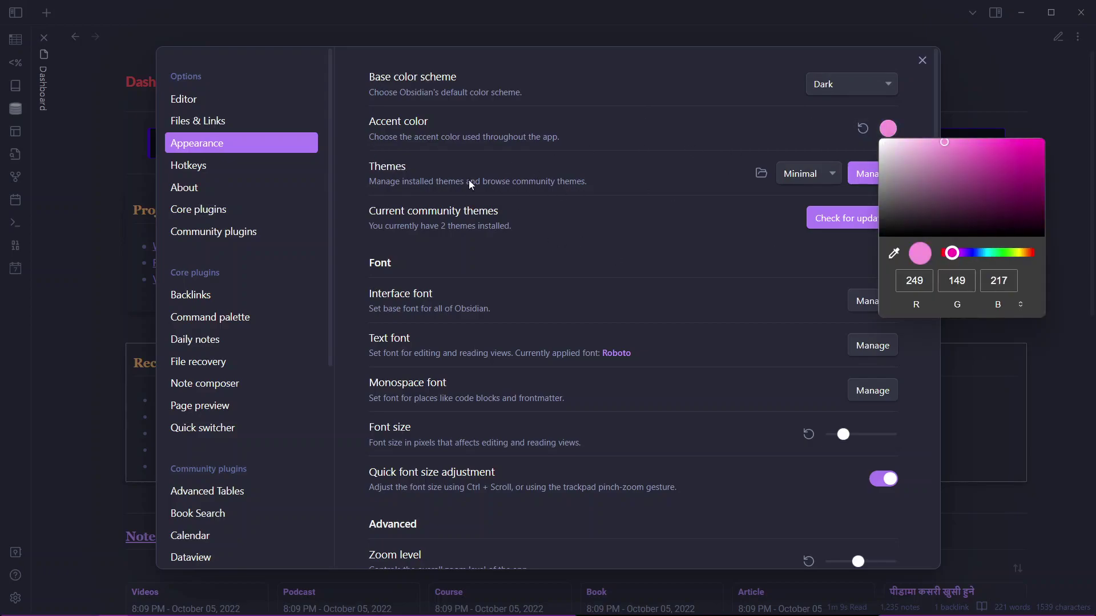
pyautogui.click(1010, 166)
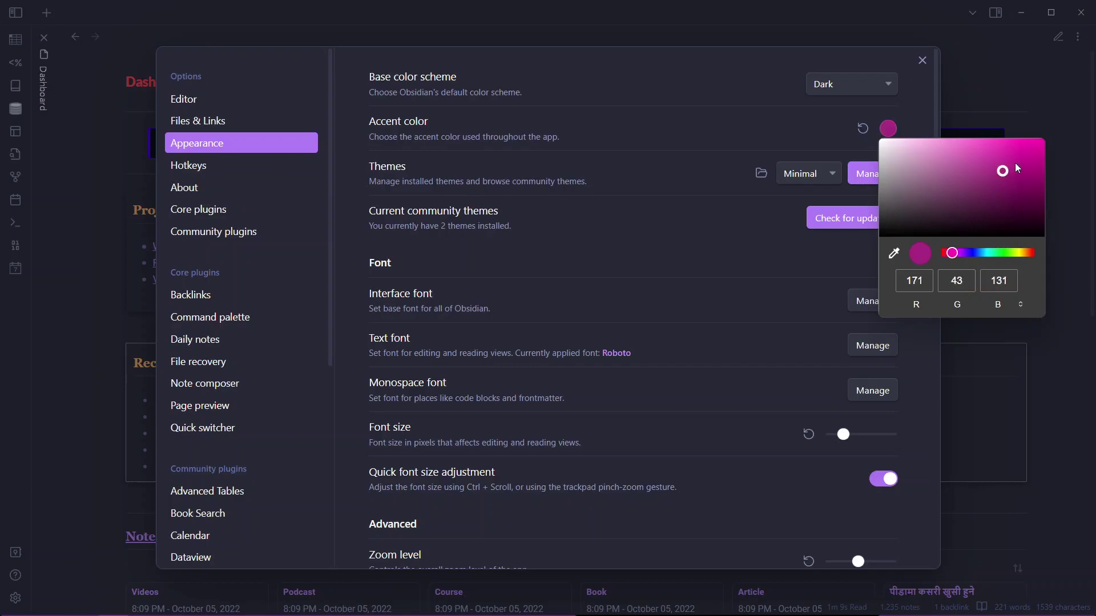
pyautogui.click(714, 149)
pyautogui.click(887, 129)
pyautogui.moveTo(1011, 252); pyautogui.dragTo(1026, 252)
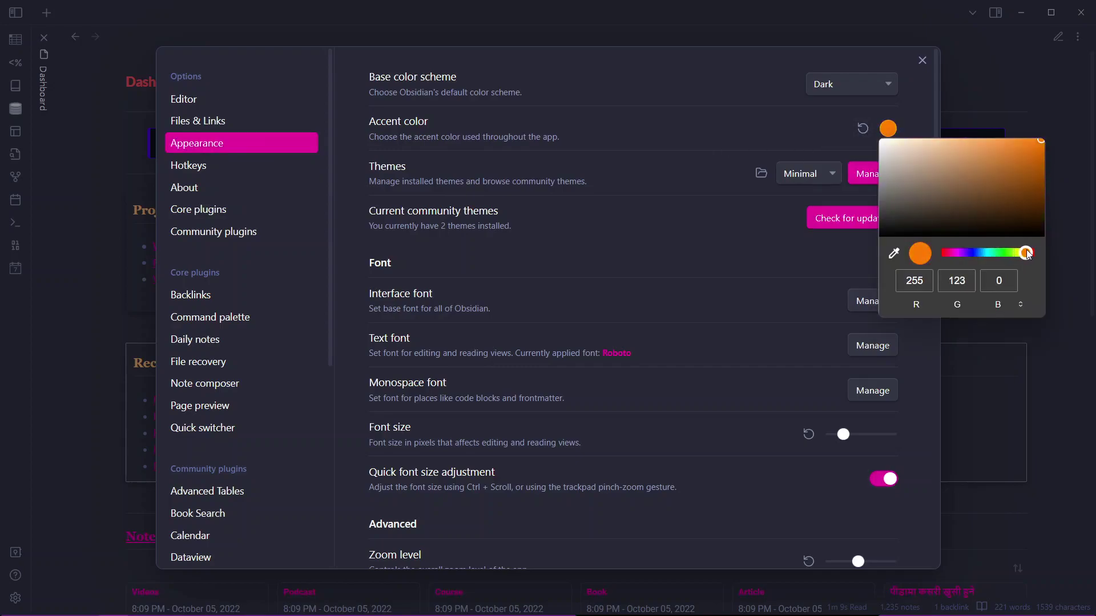
pyautogui.click(779, 136)
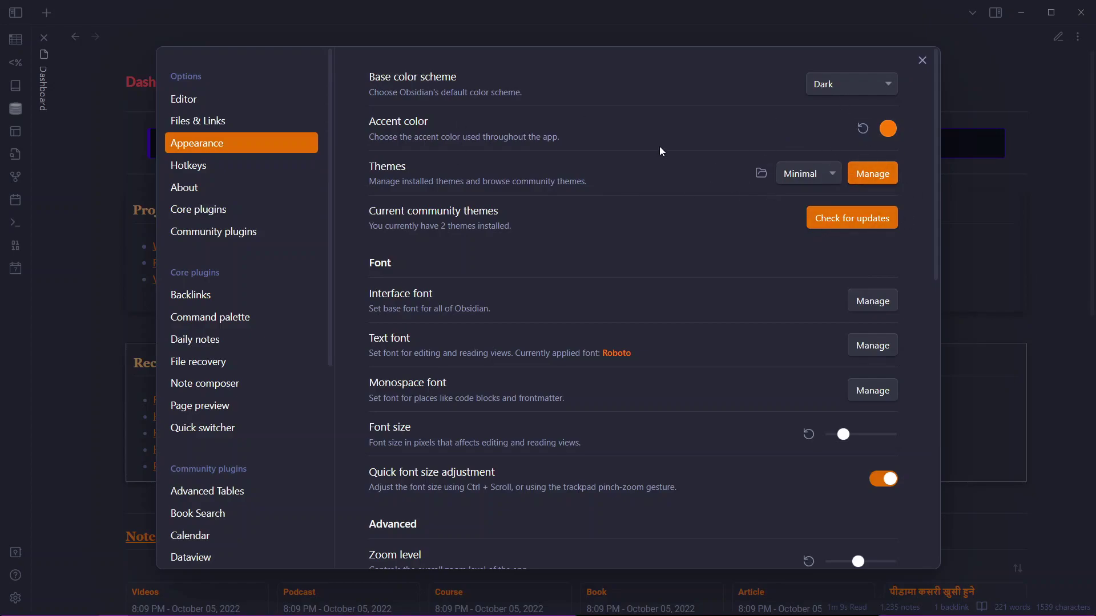
pyautogui.scroll(-5, 487, 276)
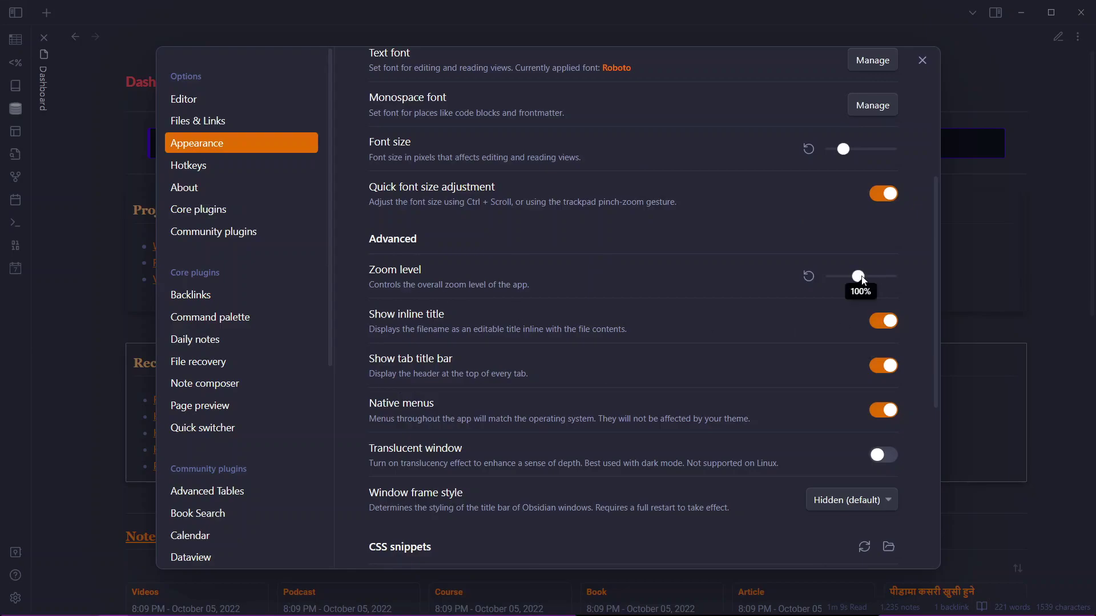
# Step: Set the Zoom level slider to 110%, then view the Dashboard with its orange links
pyautogui.moveTo(863, 279); pyautogui.dragTo(906, 301)
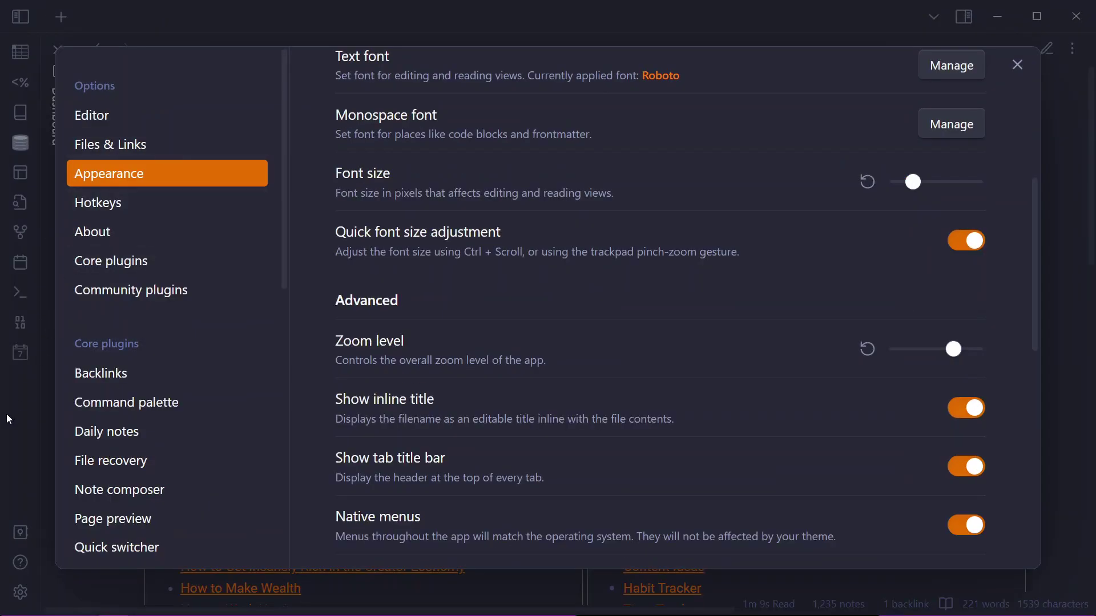
pyautogui.press('Escape')
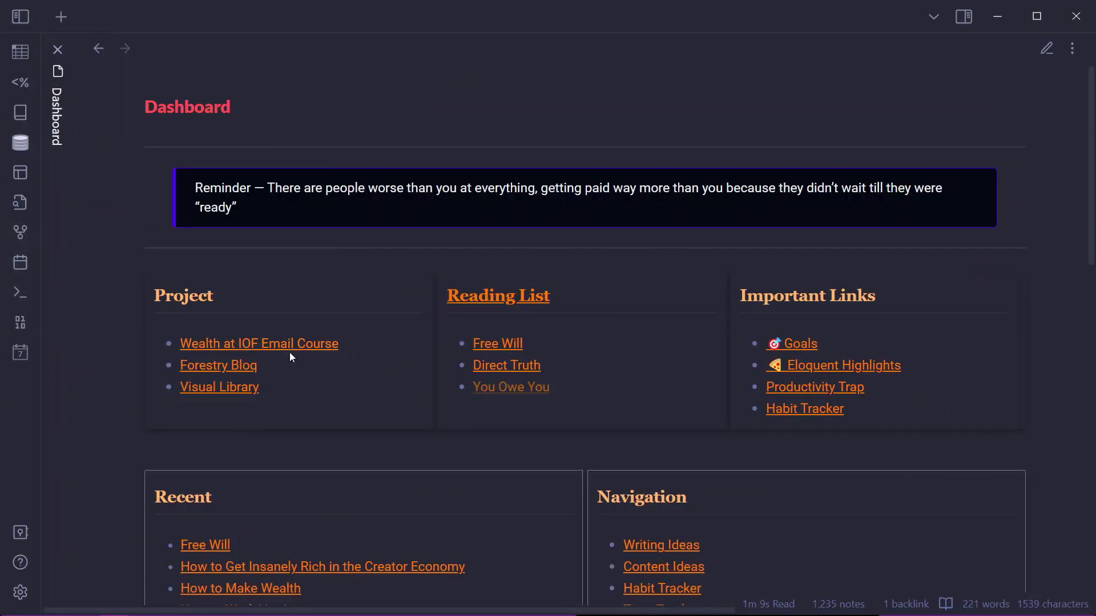
pyautogui.keyDown('ctrl'); pyautogui.scroll(-1, 613, 348); pyautogui.keyUp('ctrl')
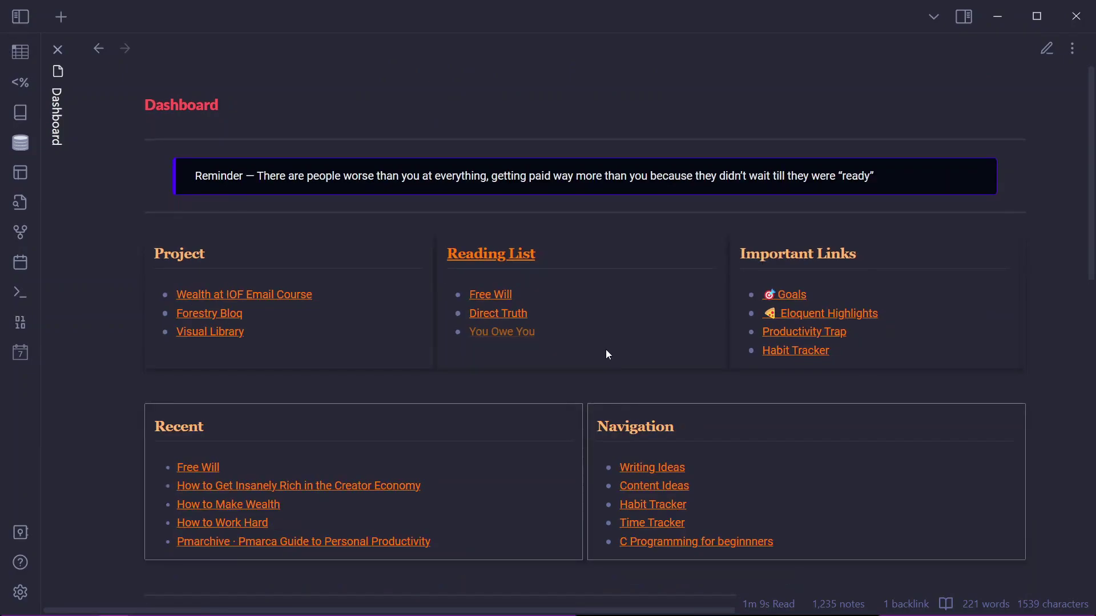
pyautogui.keyDown('ctrl'); pyautogui.scroll(2, 605, 349); pyautogui.keyUp('ctrl')
pyautogui.click(20, 593)
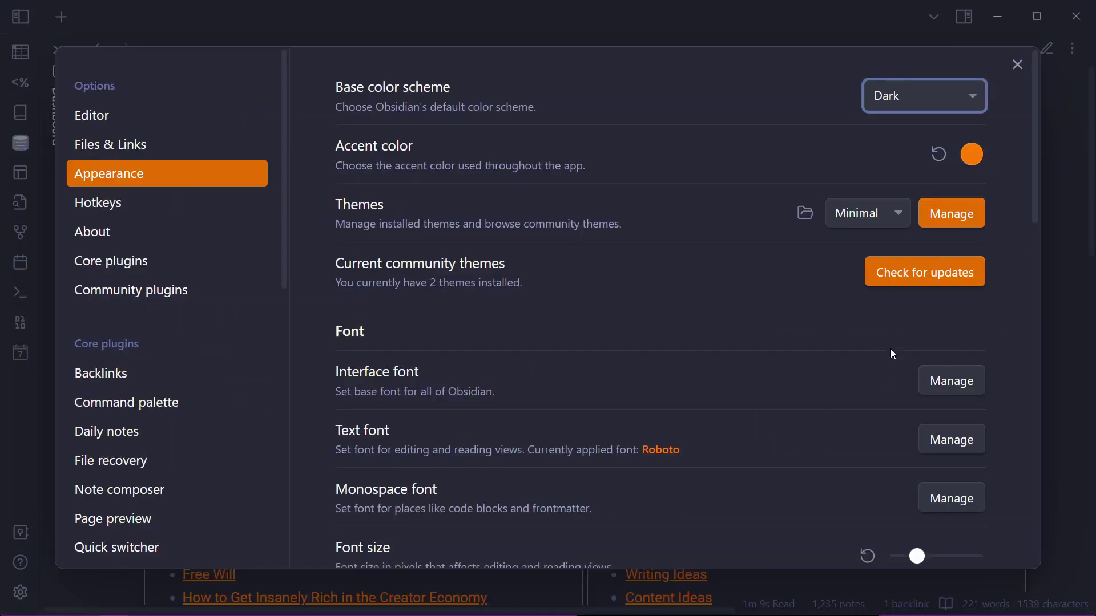
pyautogui.scroll(-6, 888, 284)
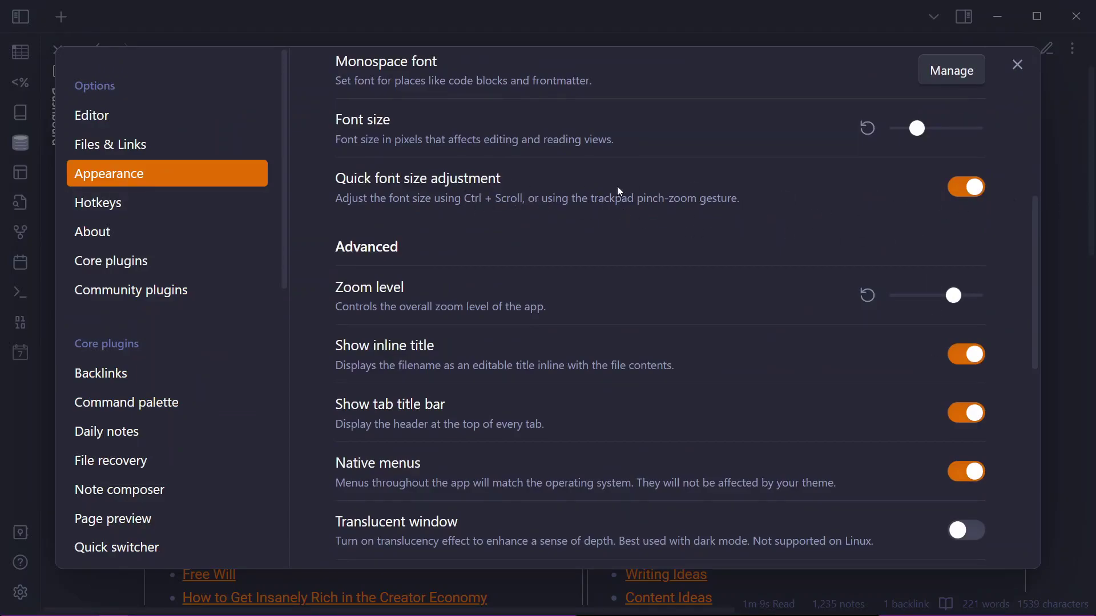
pyautogui.click(1047, 222)
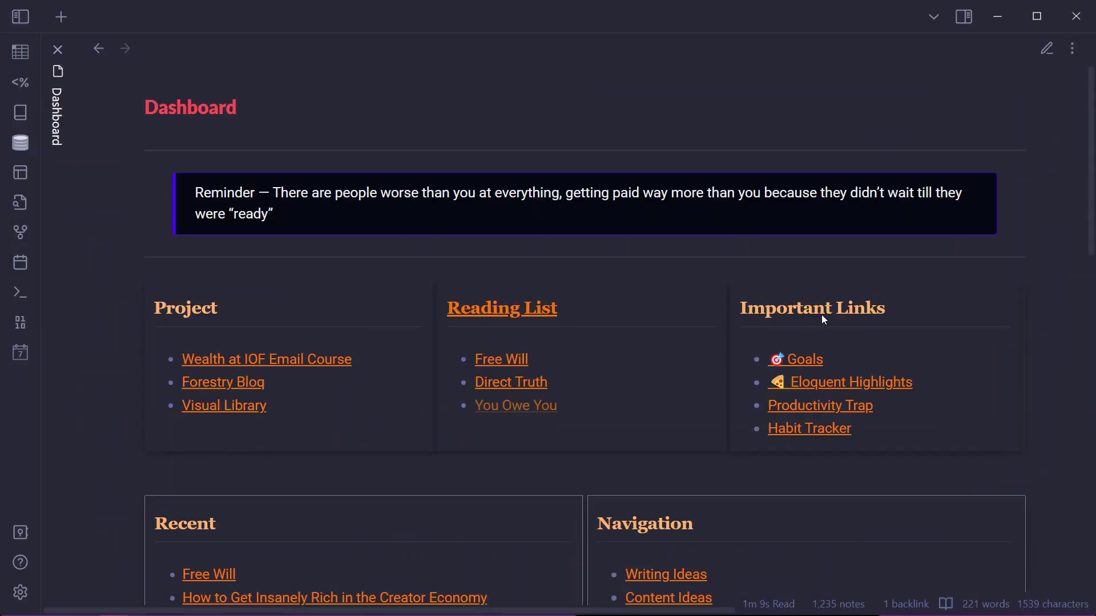
pyautogui.scroll(-1, 398, 343)
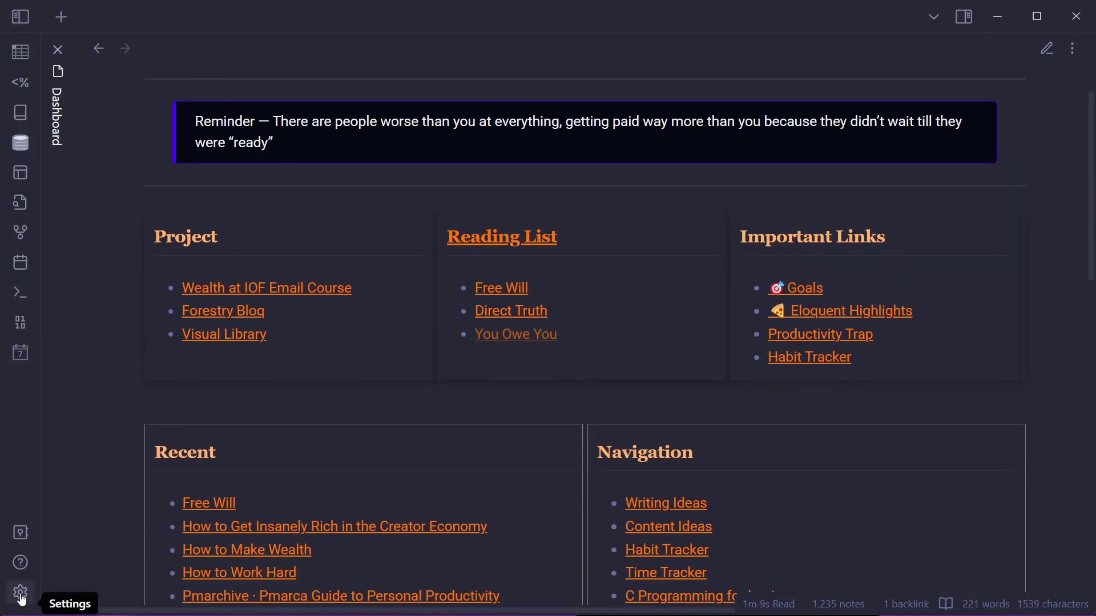
# Step: Turn on Quick font size adjustment in the Appearance settings
pyautogui.click(21, 596)
pyautogui.scroll(-5, 974, 347)
pyautogui.click(982, 274)
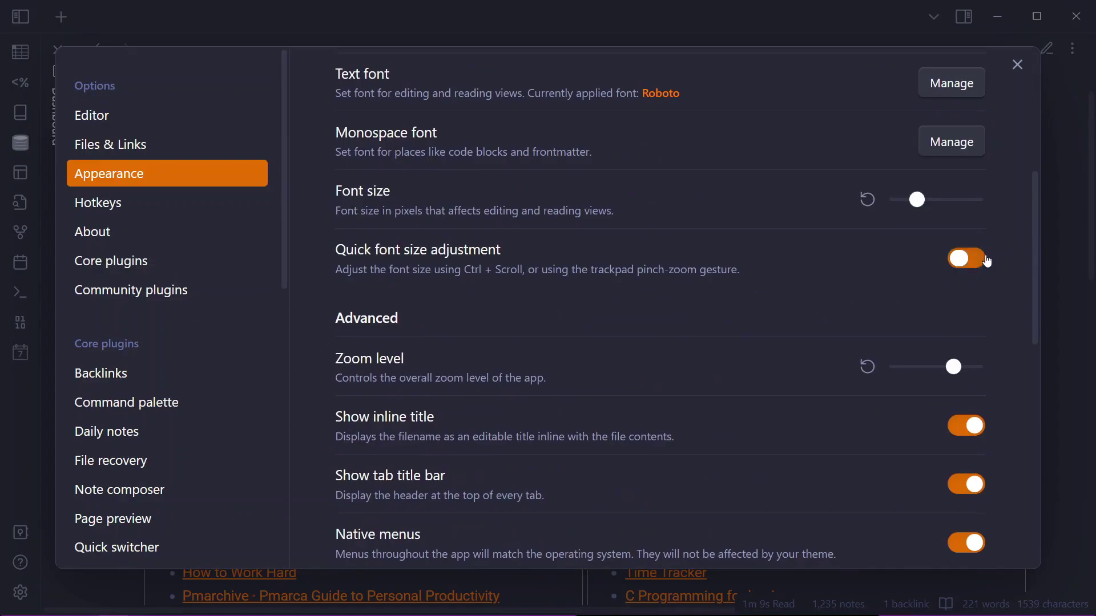
pyautogui.click(1075, 245)
pyautogui.scroll(-5, 672, 351)
pyautogui.keyDown('ctrl'); pyautogui.scroll(-1, 672, 346); pyautogui.keyUp('ctrl')
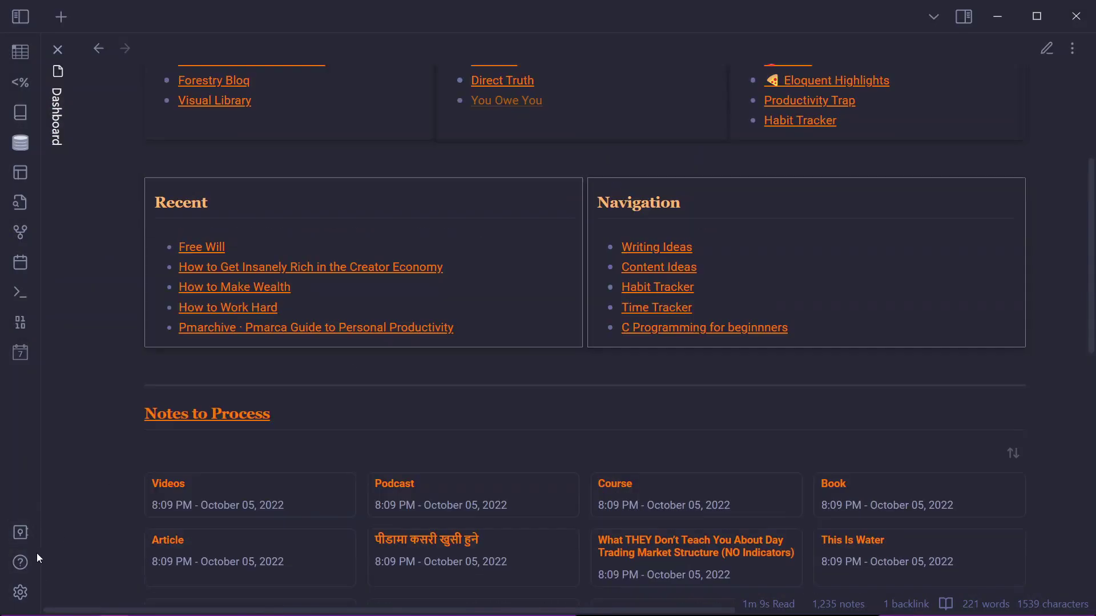
# Step: Reset the zoom to 100%, raise it to about 120%, and view the enlarged Dashboard
pyautogui.click(26, 603)
pyautogui.scroll(-10, 628, 343)
pyautogui.click(861, 238)
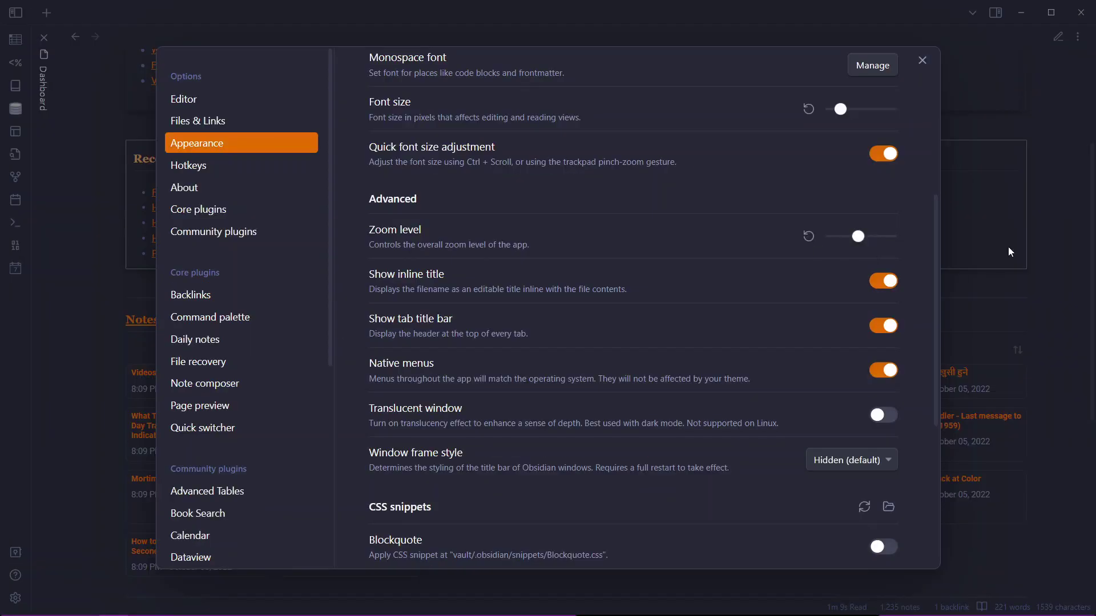
pyautogui.moveTo(860, 238); pyautogui.dragTo(895, 234)
pyautogui.press('Escape')
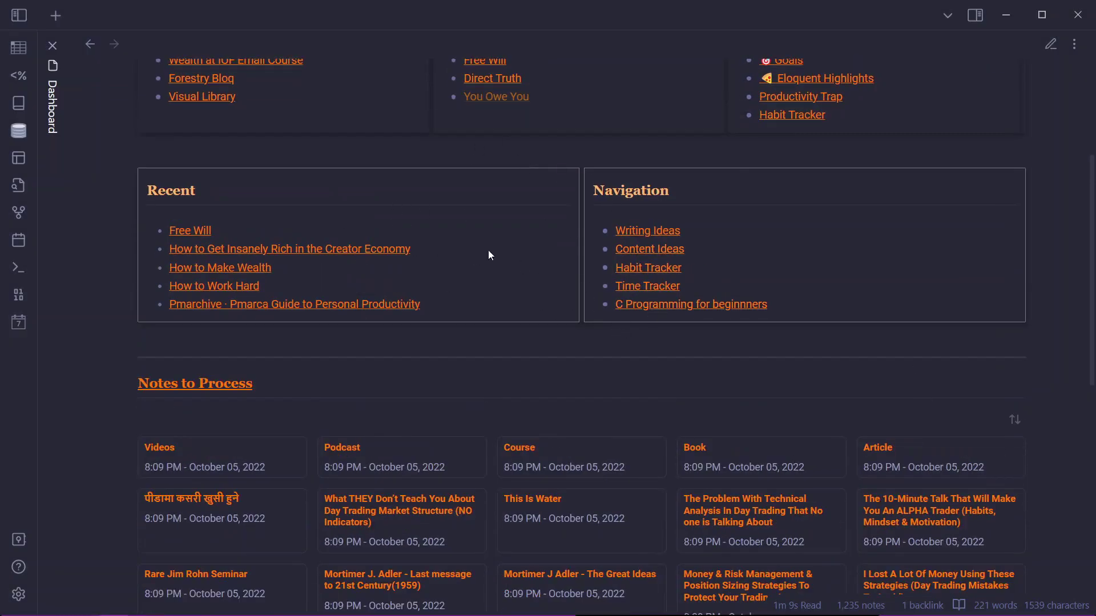
pyautogui.scroll(4, 490, 255)
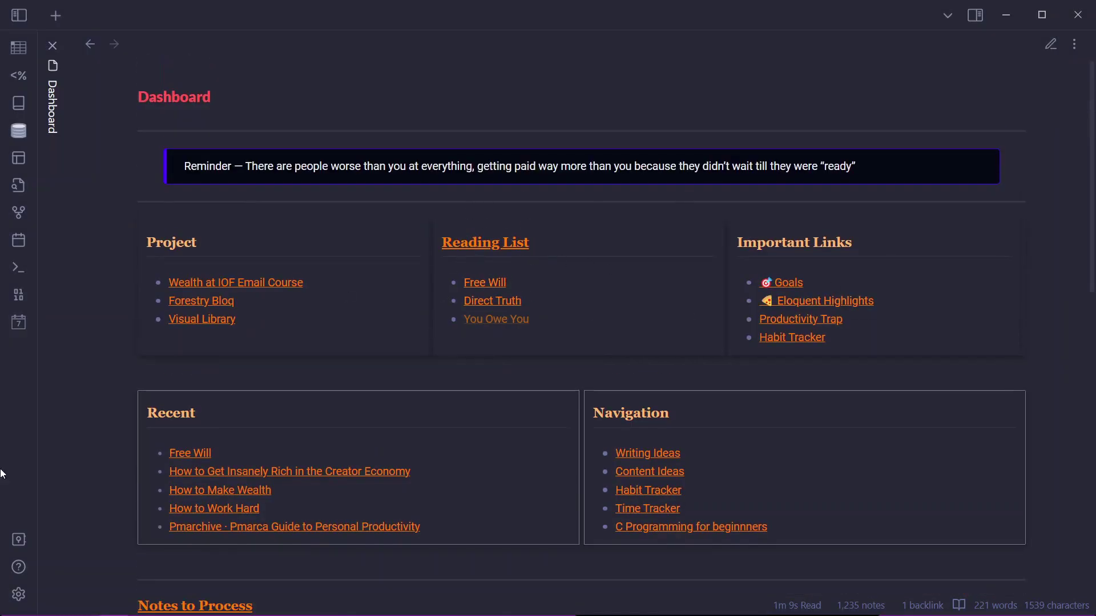
# Step: Open the Free Will note from the Dashboard's Reading List
pyautogui.click(17, 593)
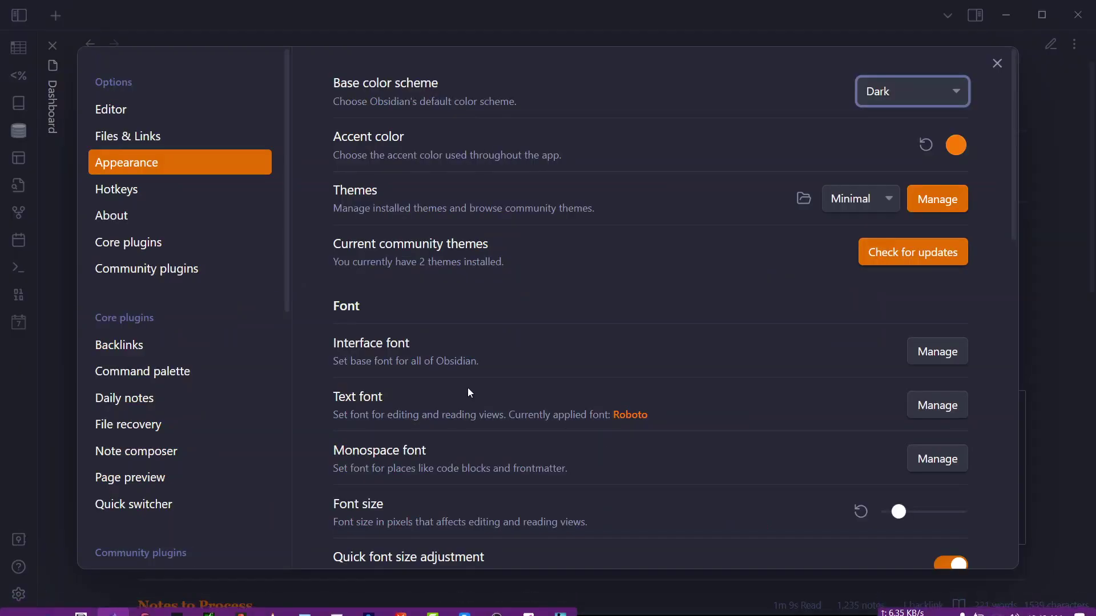
pyautogui.scroll(-8, 524, 373)
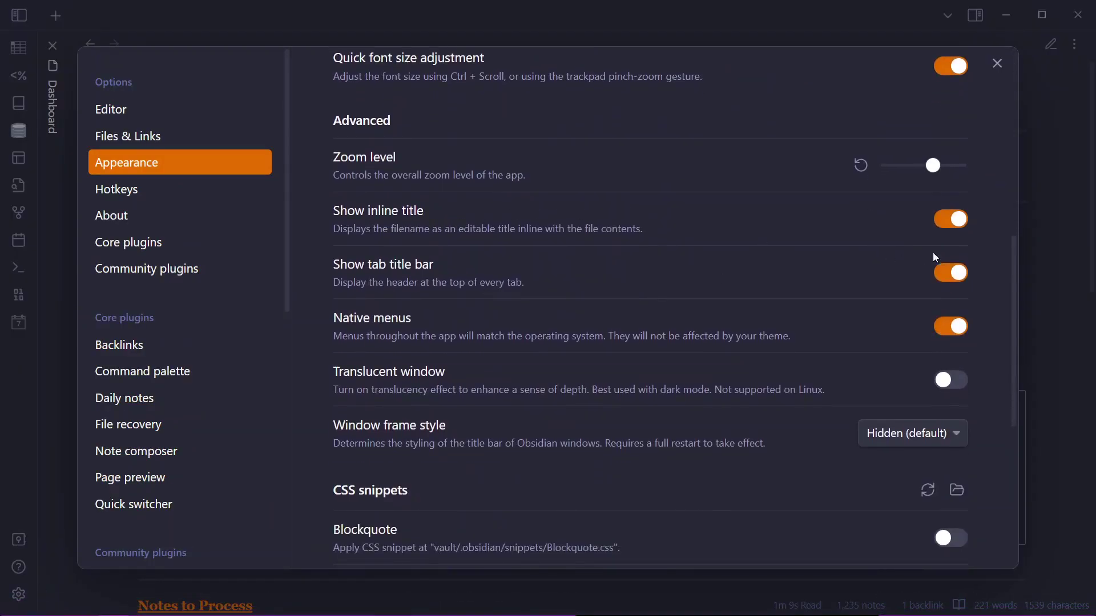
pyautogui.click(1053, 221)
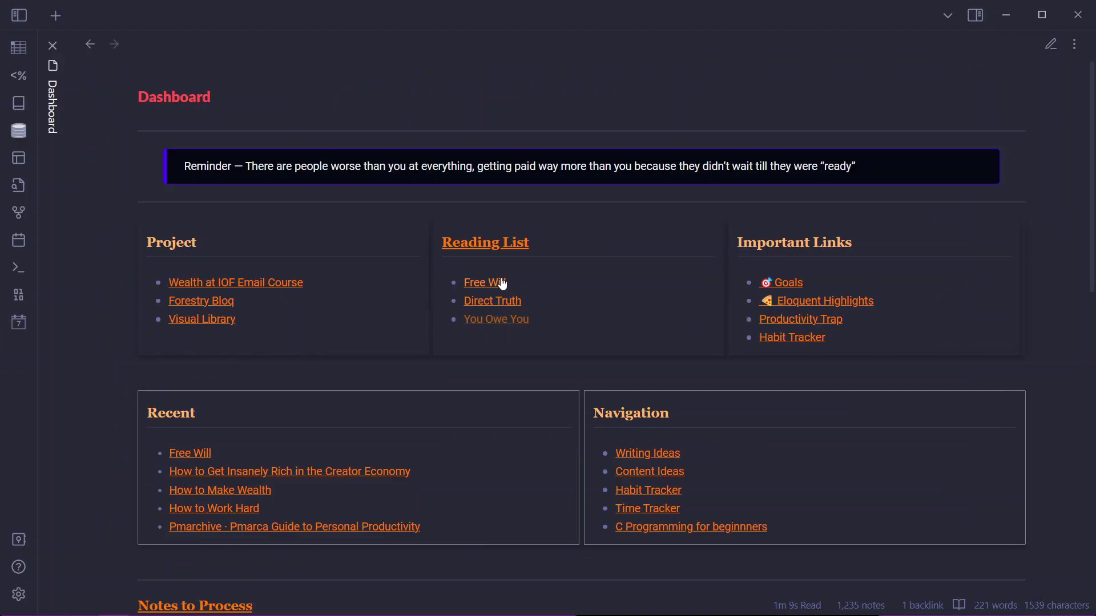
pyautogui.click(501, 284)
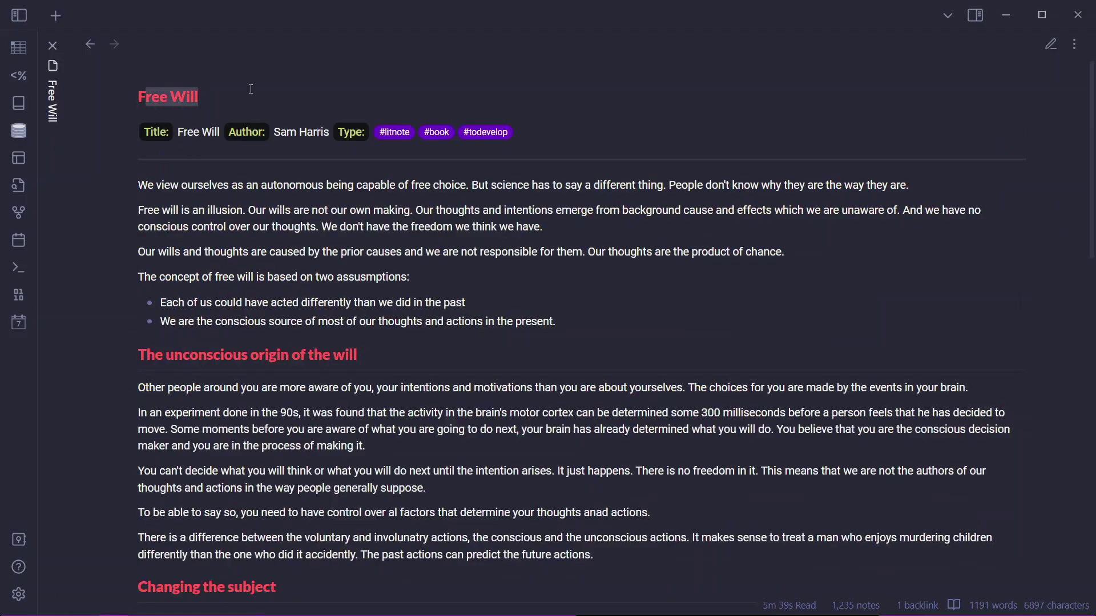
pyautogui.click(231, 97)
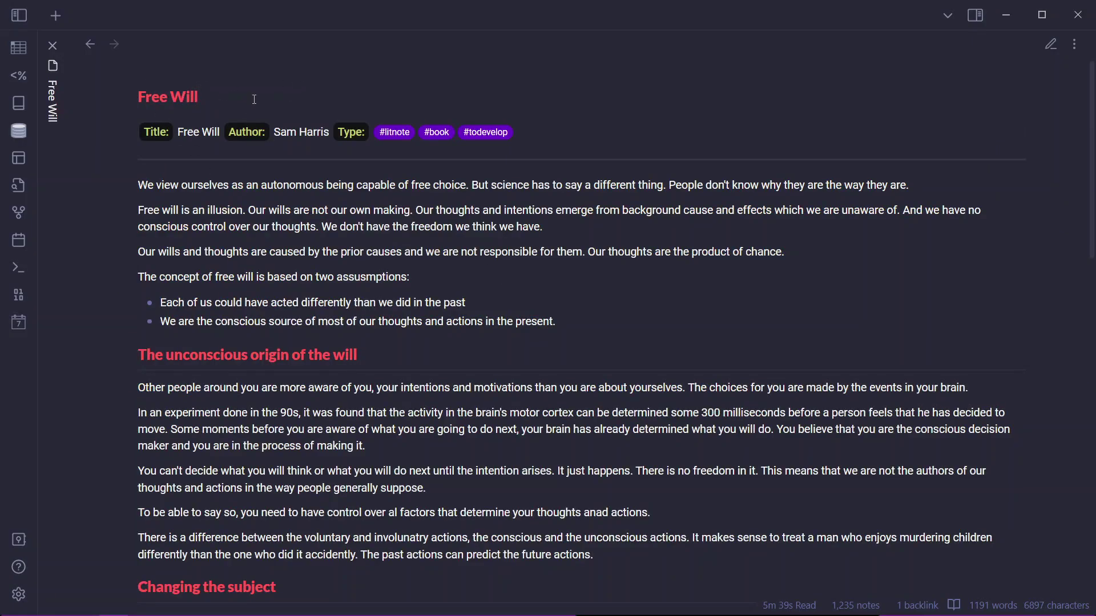
# Step: Switch off Show inline title in the Appearance settings
pyautogui.click(19, 594)
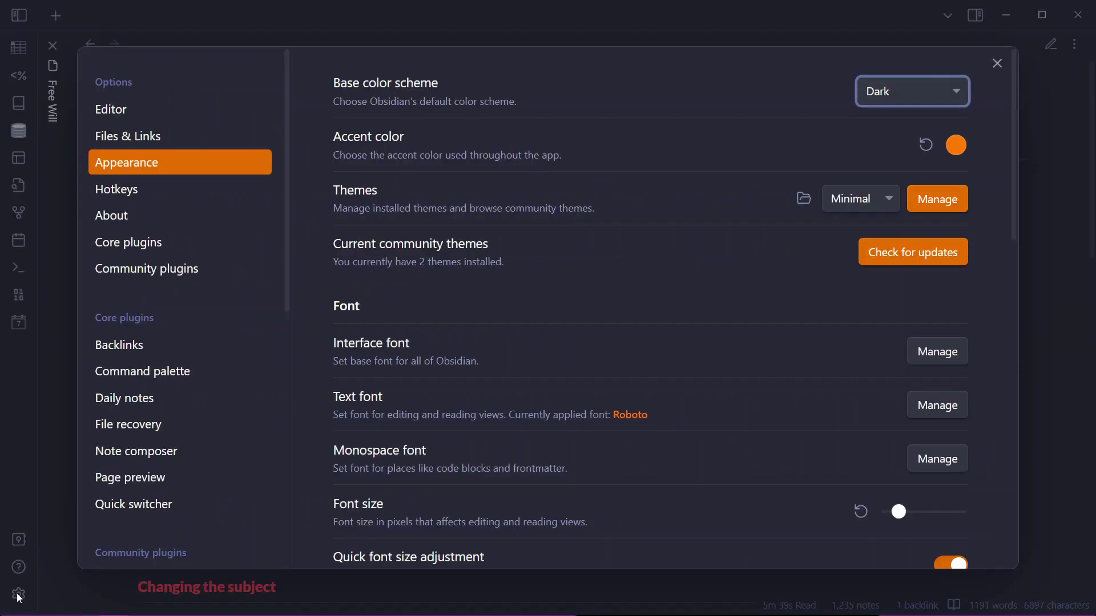
pyautogui.scroll(-6, 814, 409)
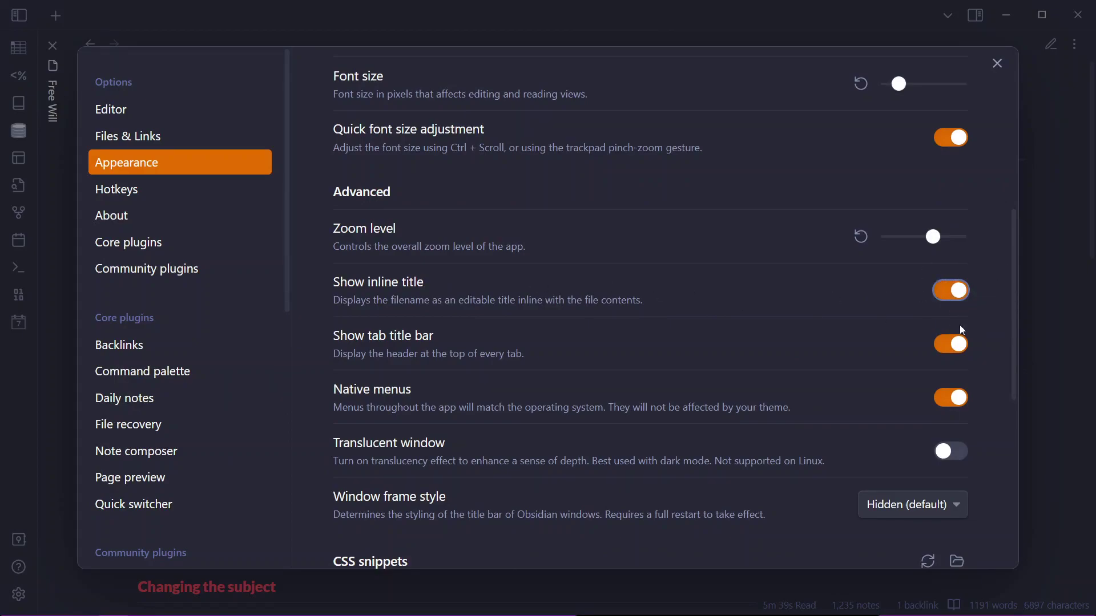
pyautogui.click(965, 299)
pyautogui.click(1084, 250)
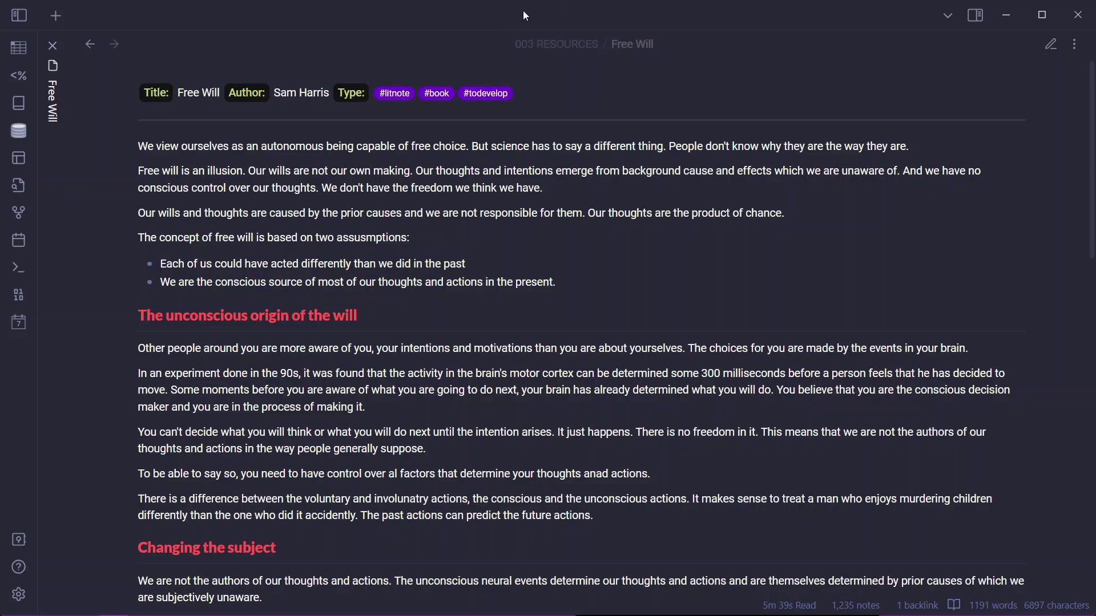
# Step: Switch off Show tab title bar in the Appearance settings
pyautogui.click(19, 595)
pyautogui.scroll(-8, 509, 334)
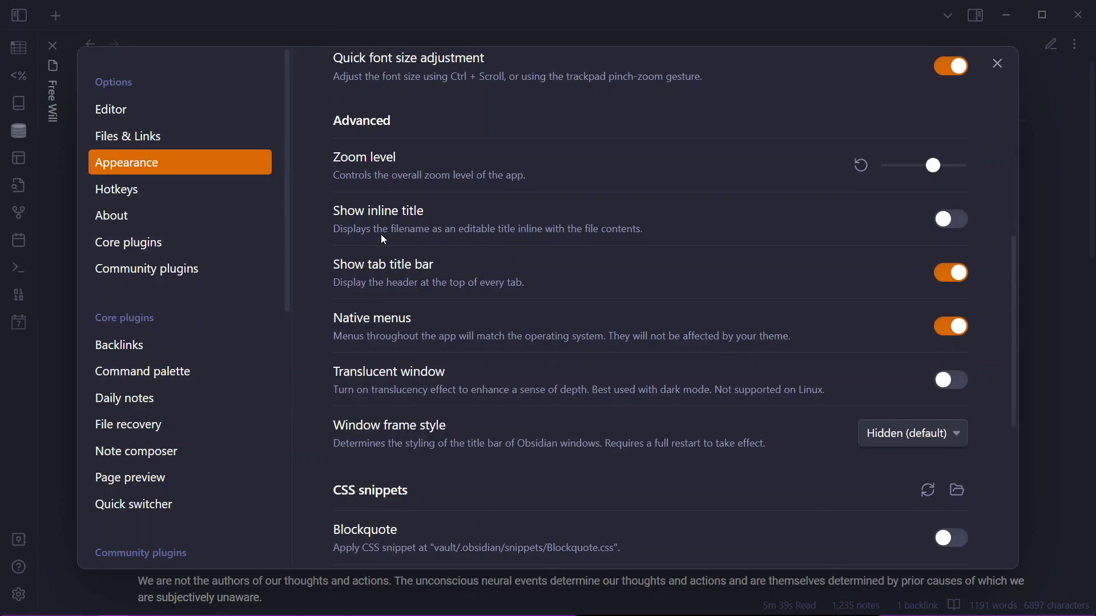
pyautogui.click(961, 284)
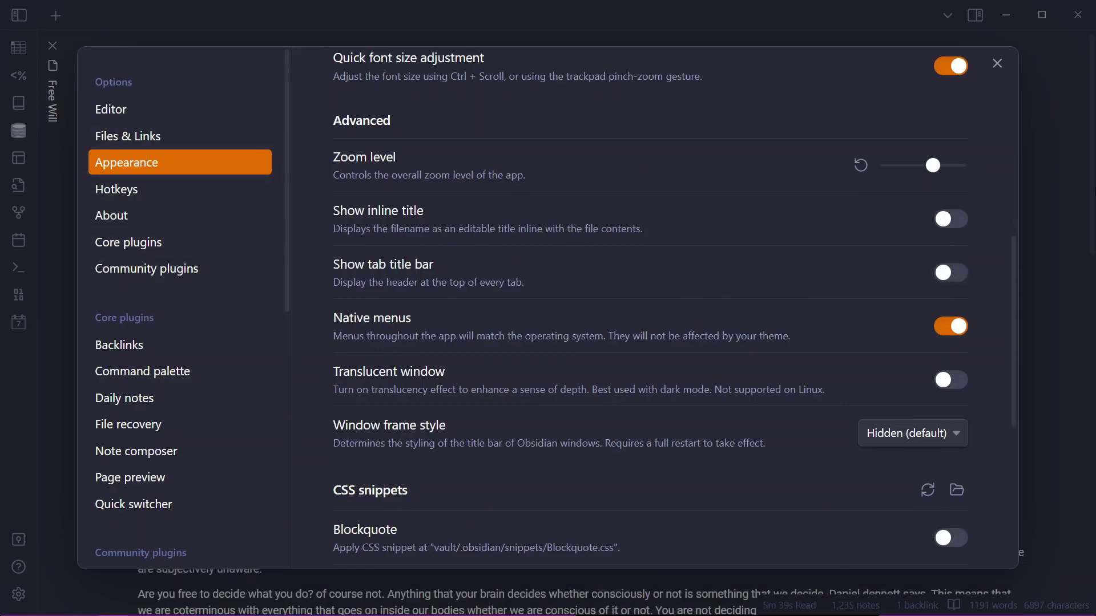
pyautogui.press('Escape')
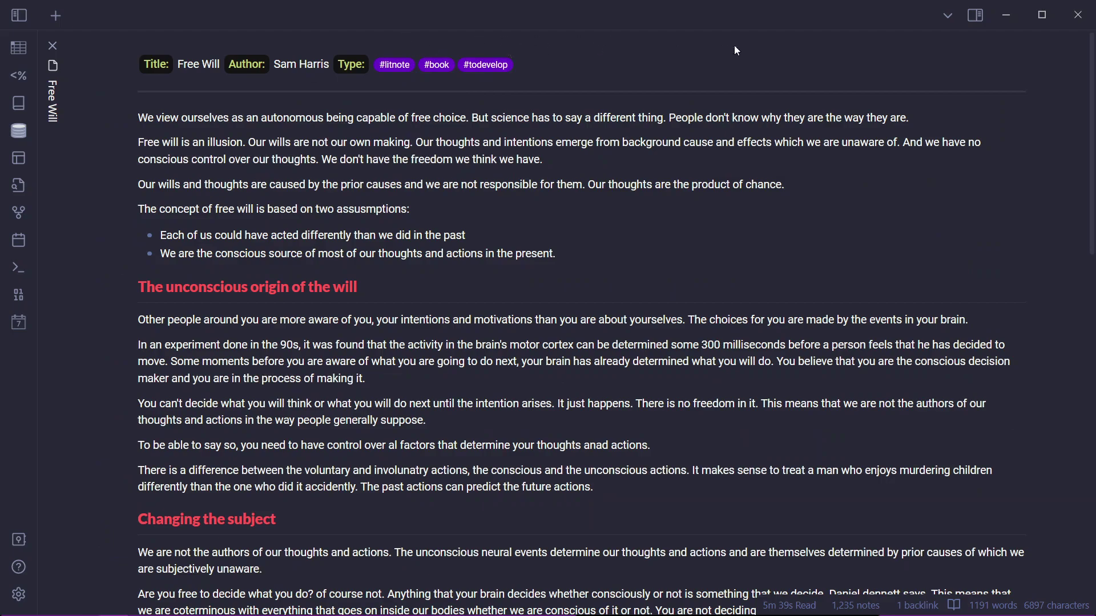
# Step: Turn Native menus off and back on in Appearance settings
pyautogui.hotkey('ctrl', ',')
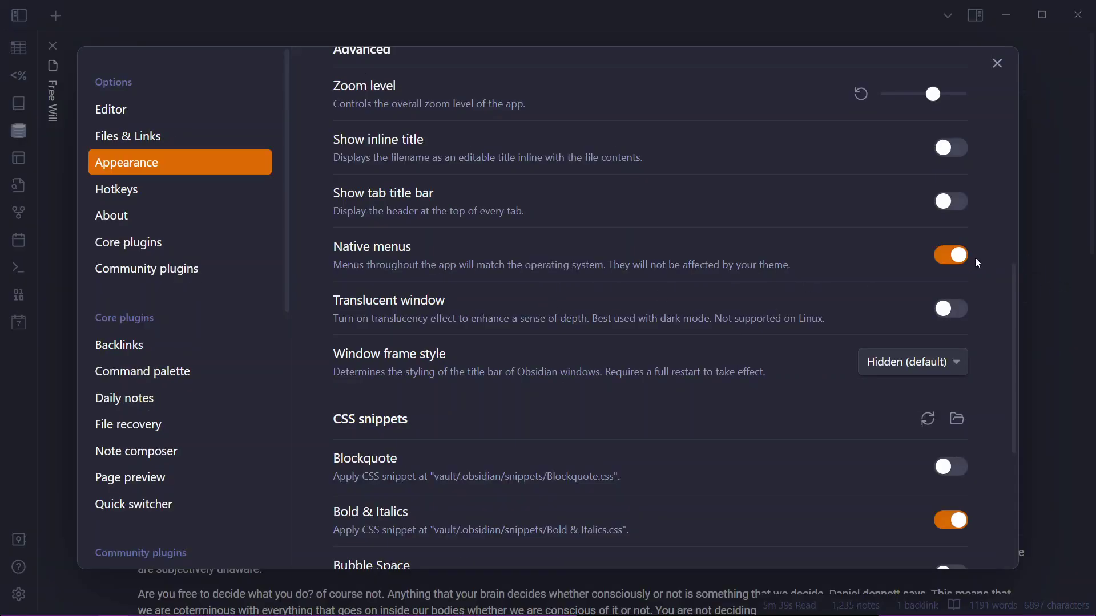
pyautogui.click(964, 256)
pyautogui.click(959, 256)
pyautogui.scroll(-3, 735, 248)
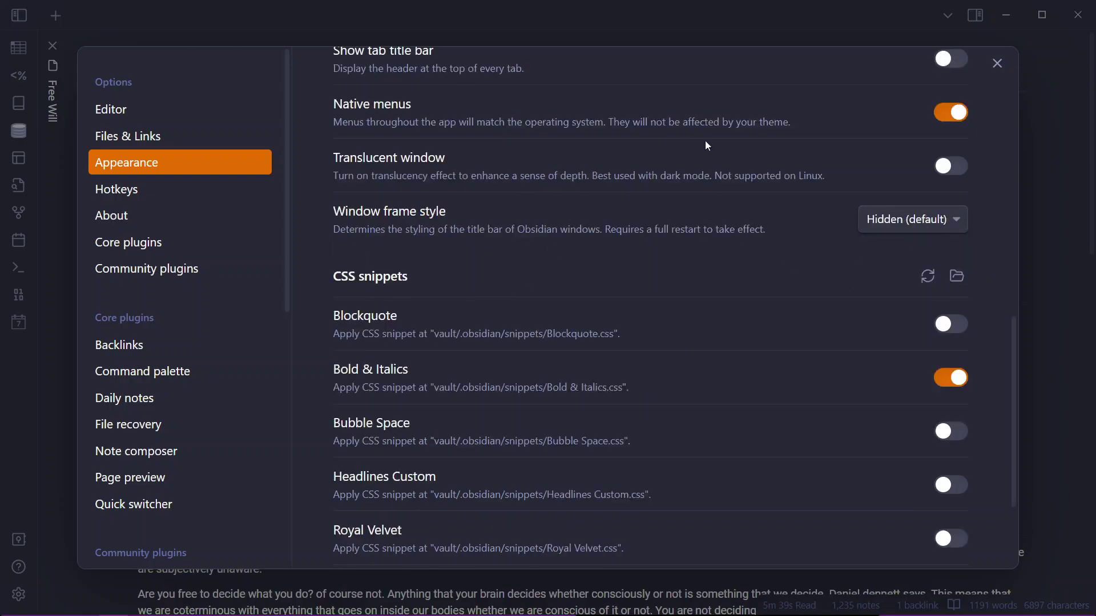
# Step: Set Window frame style to Obsidian frame and relaunch the app to apply it
pyautogui.click(912, 219)
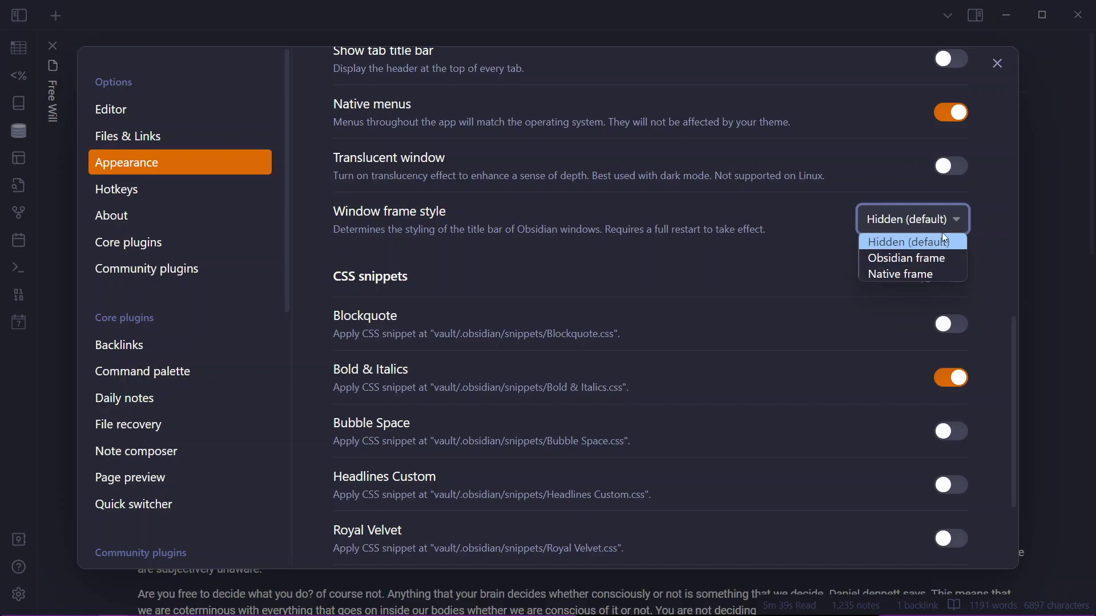
pyautogui.click(913, 258)
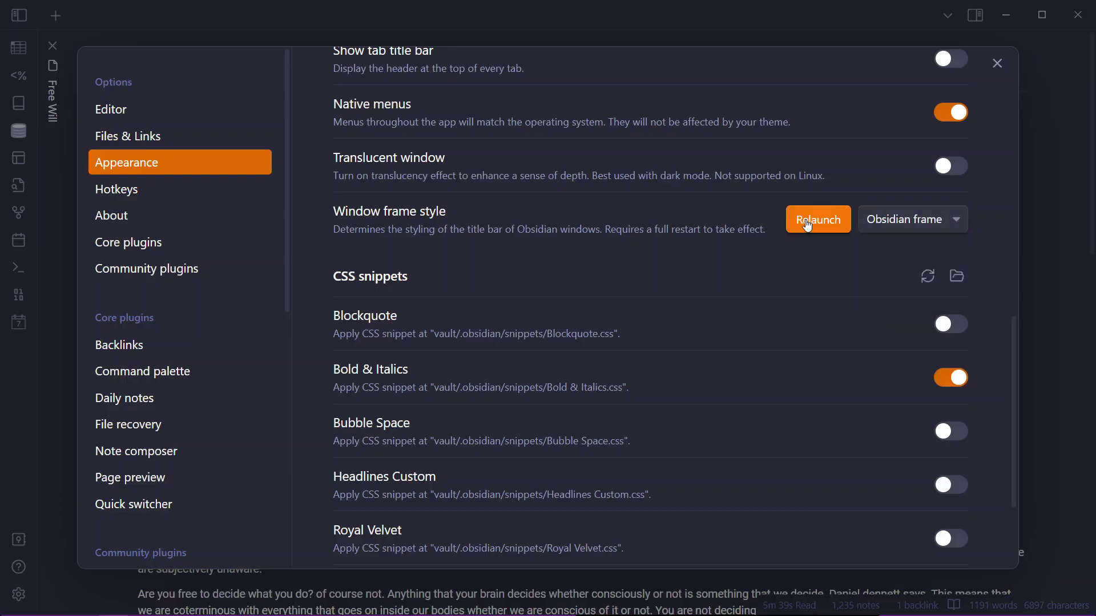
pyautogui.click(807, 220)
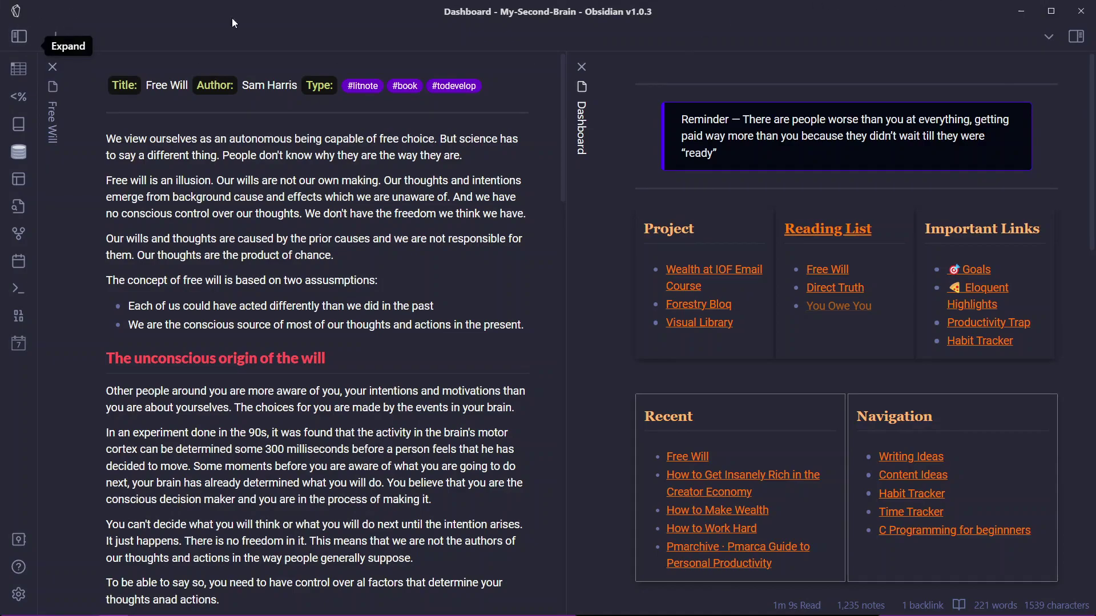
# Step: Close the Free Will pane and reopen Free Will from the Reading List
pyautogui.click(343, 290)
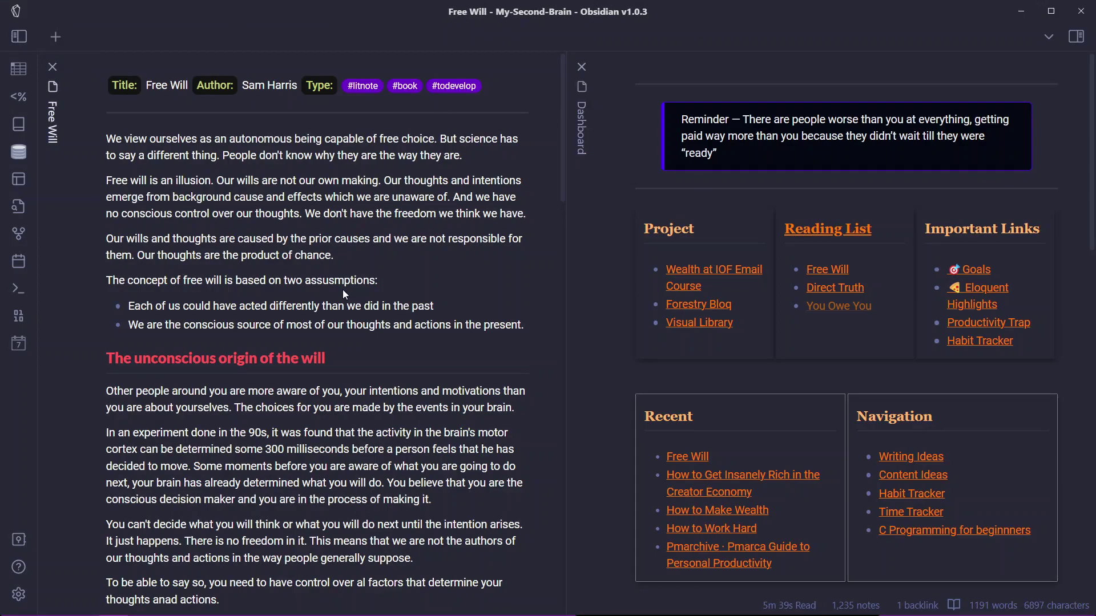
pyautogui.hotkey('ctrl', 'w')
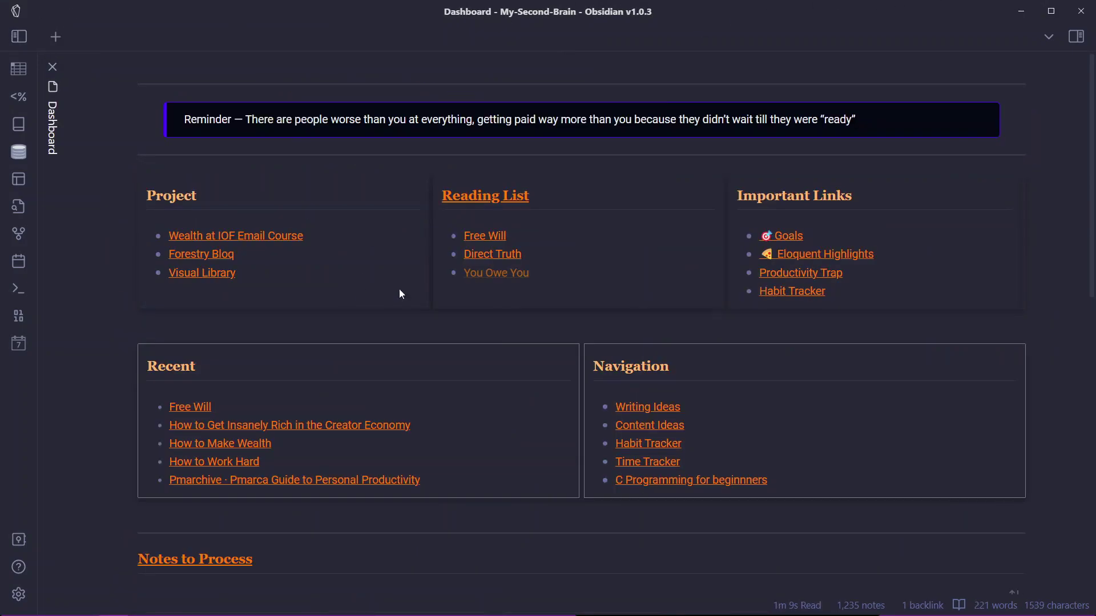
pyautogui.click(483, 234)
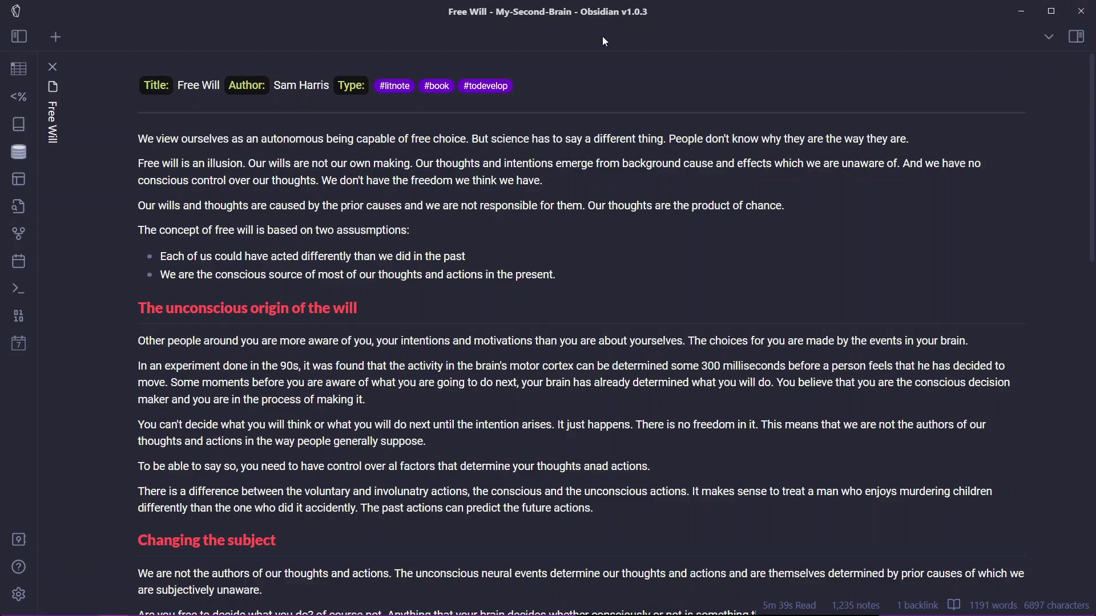
# Step: Switch Window frame style to Native frame and relaunch Obsidian
pyautogui.click(18, 594)
pyautogui.scroll(-12, 650, 481)
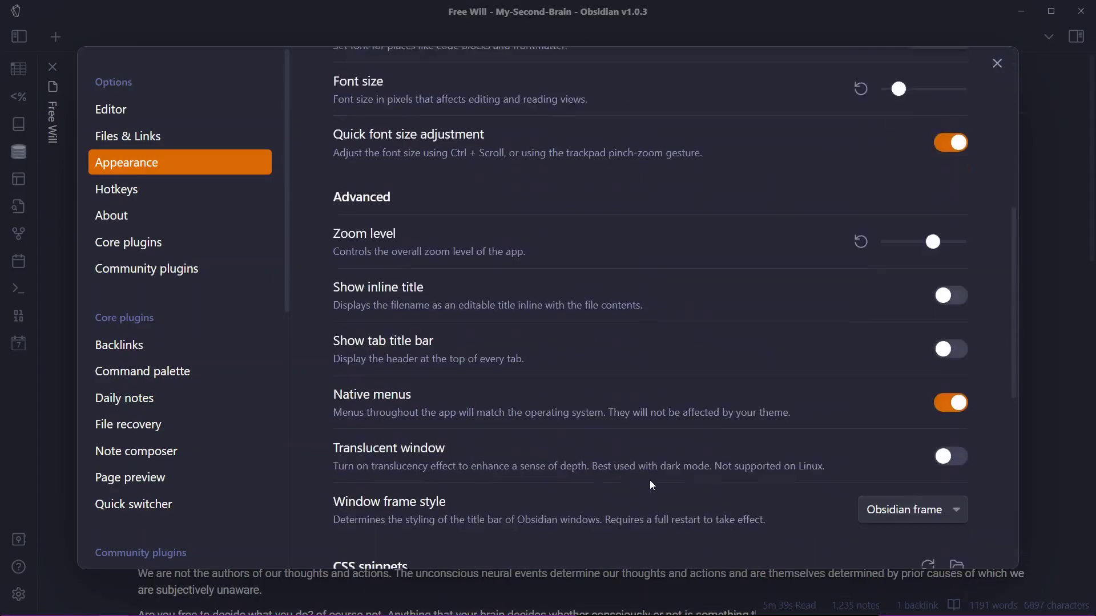
pyautogui.scroll(3, 889, 358)
pyautogui.click(908, 434)
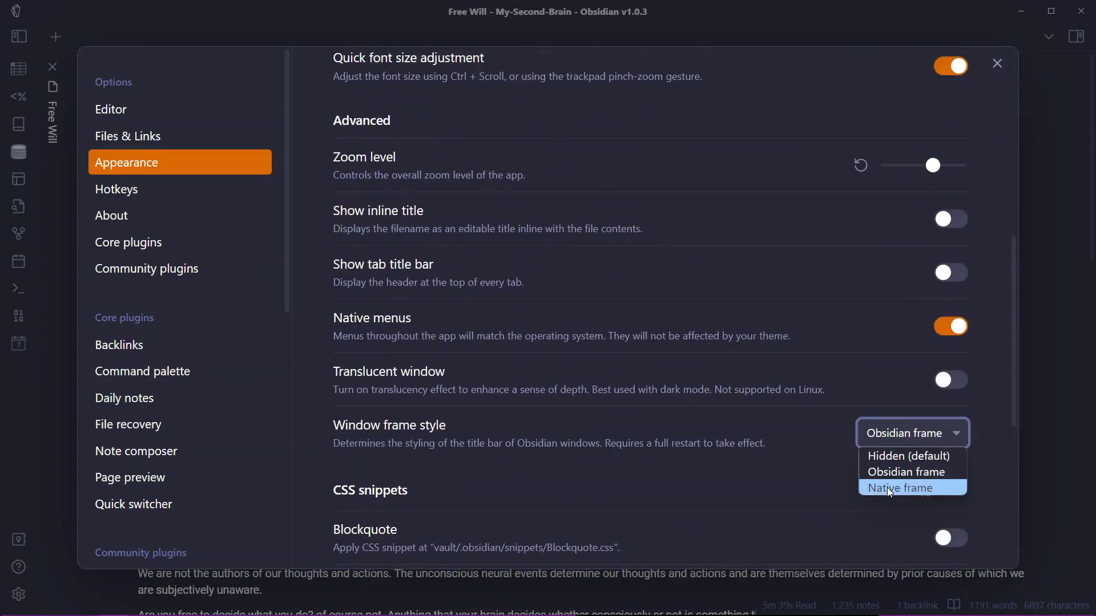
pyautogui.click(887, 487)
pyautogui.click(843, 439)
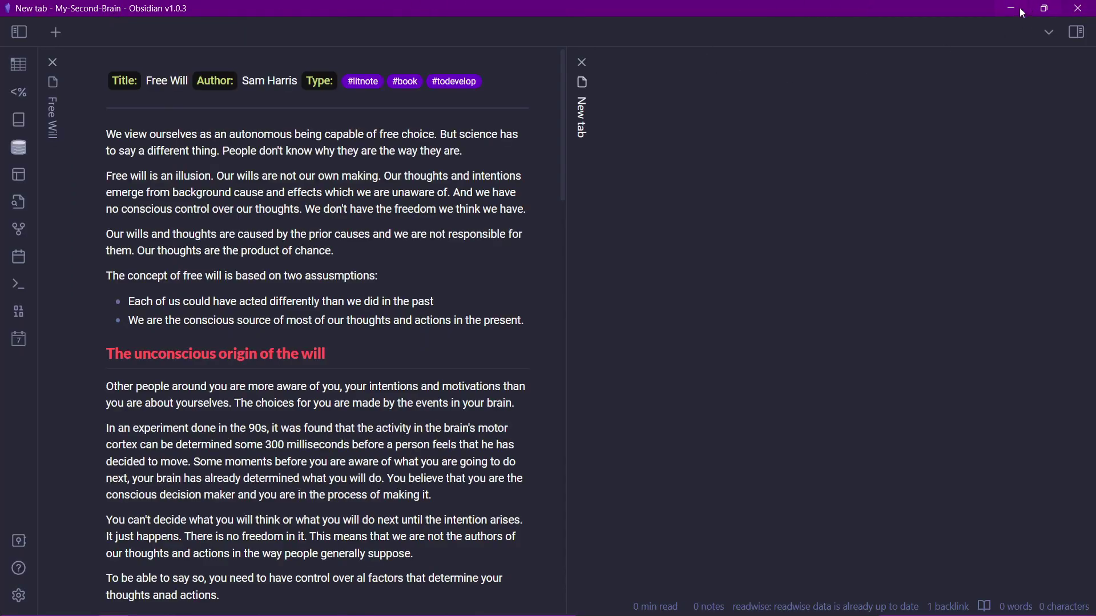
# Step: In Appearance settings, set Window frame style back to Hidden (default) and relaunch
pyautogui.click(18, 596)
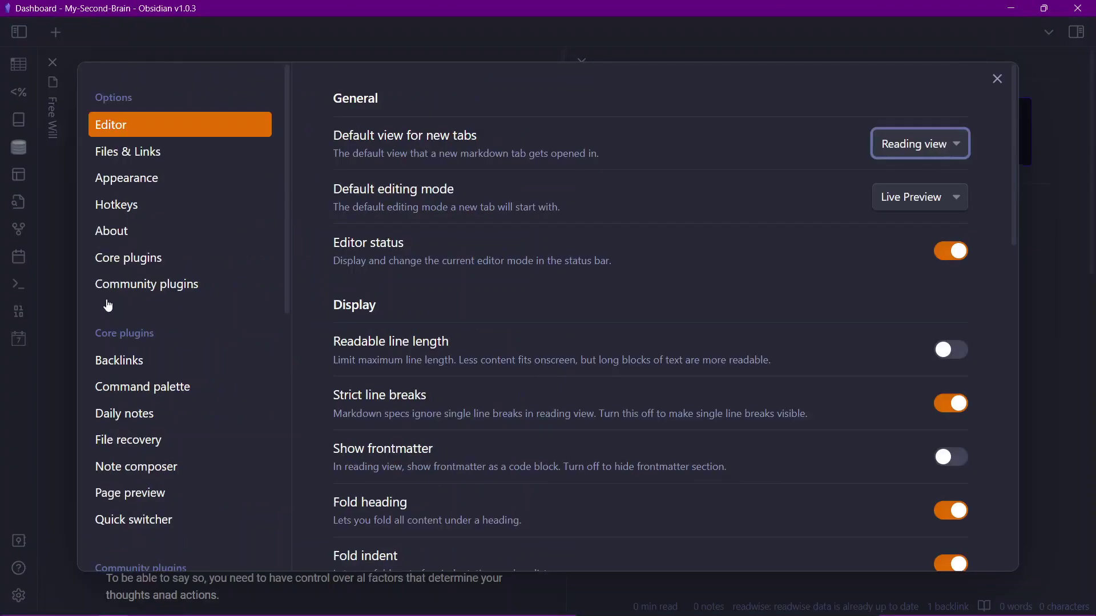
pyautogui.scroll(-5, 114, 297)
pyautogui.click(163, 180)
pyautogui.click(157, 104)
pyautogui.scroll(5, 156, 186)
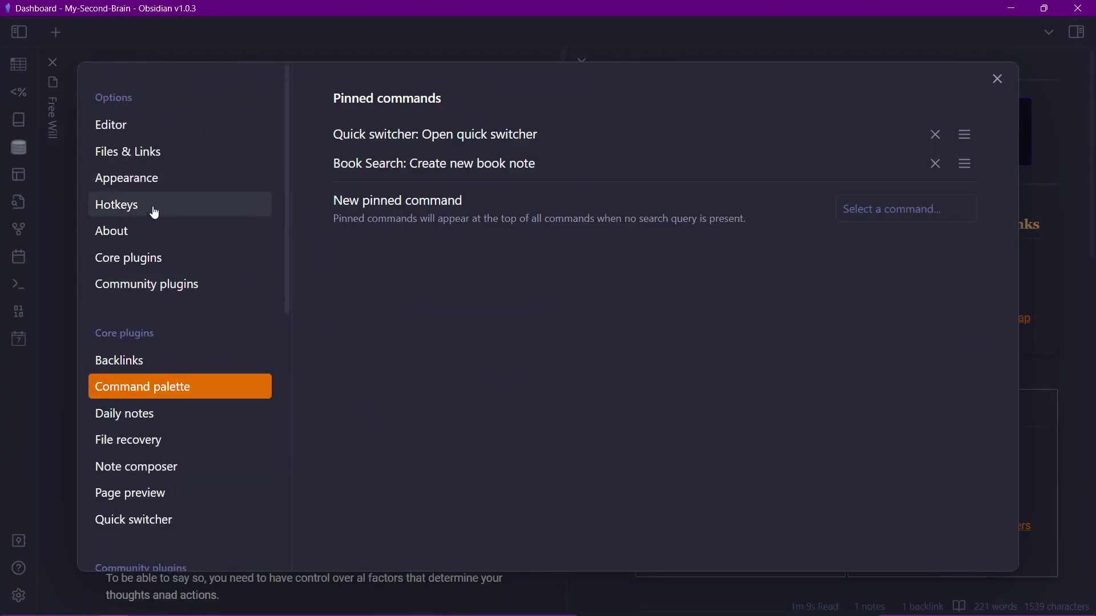
pyautogui.click(147, 181)
pyautogui.scroll(-8, 742, 359)
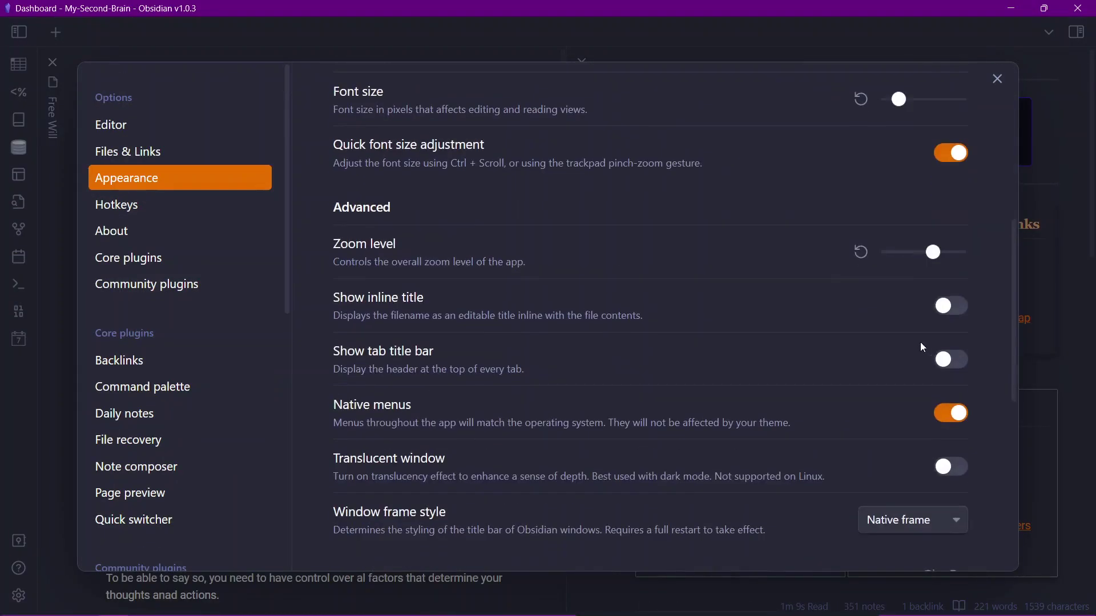
pyautogui.click(936, 527)
pyautogui.click(922, 538)
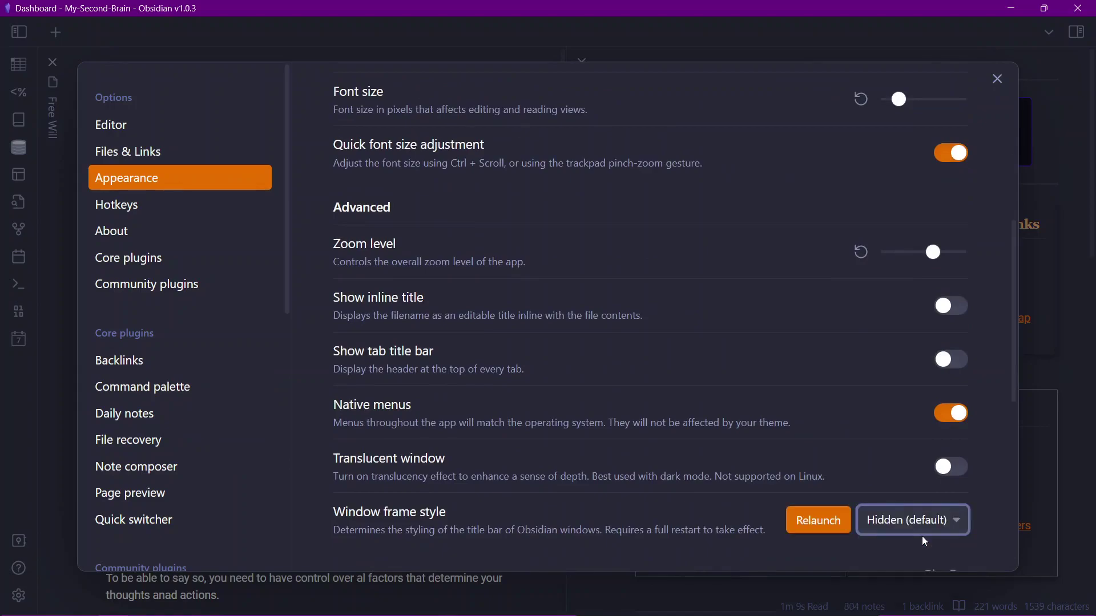
pyautogui.click(806, 523)
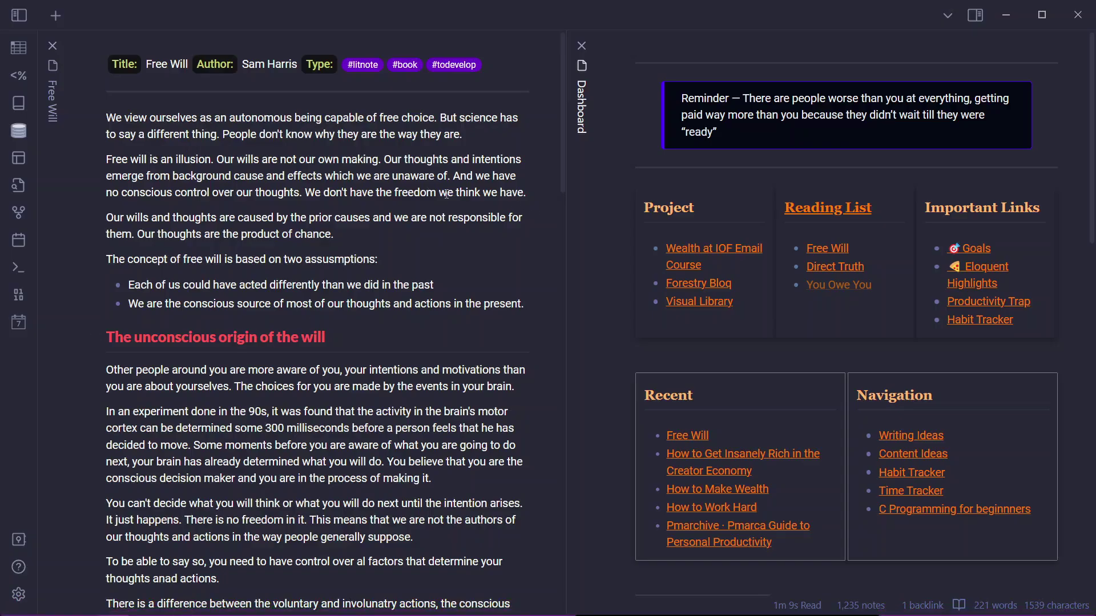
# Step: Close the Free Will pane with Ctrl+W, leaving only Dashboard open
pyautogui.click(447, 195)
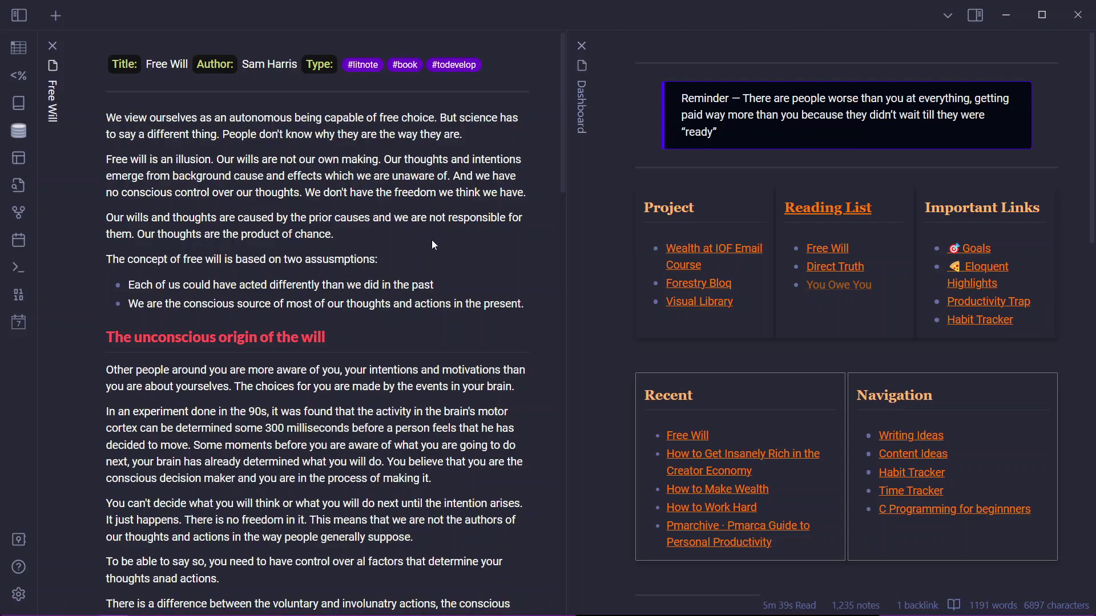
pyautogui.hotkey('ctrl', 'w')
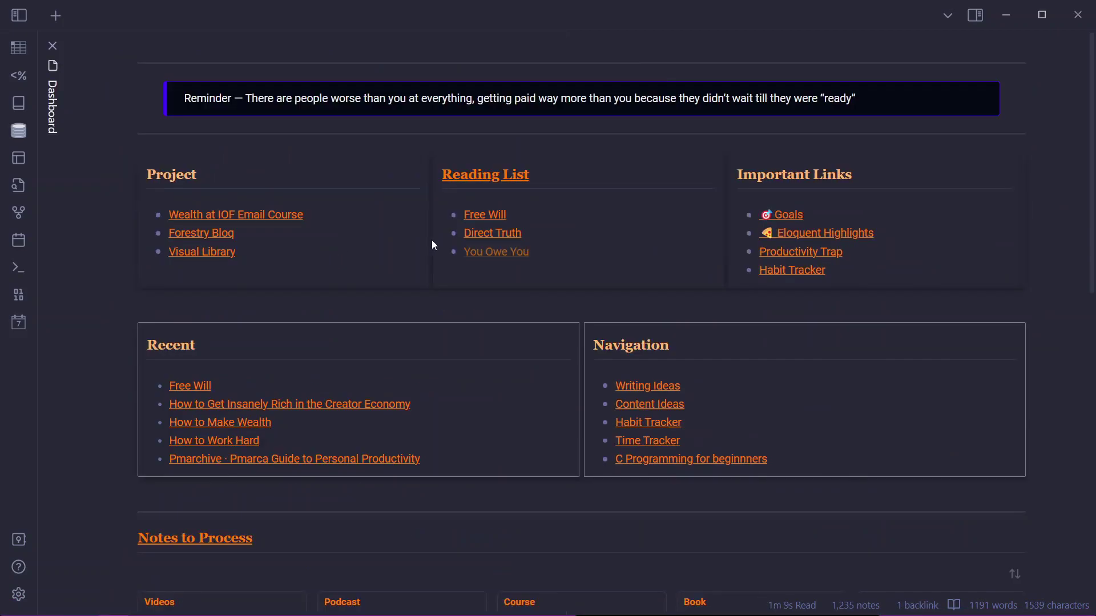